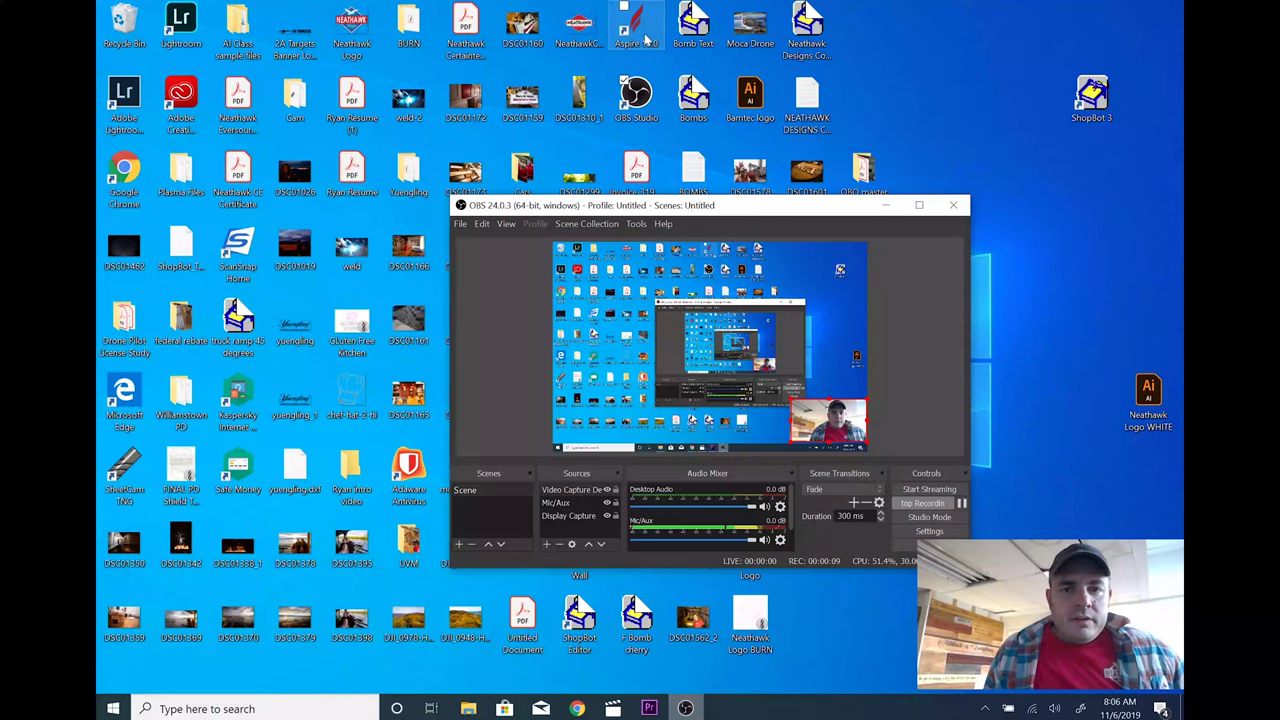
Step: Launch Aspire and create a new blank job at the default 96 x 48 x 4 inch size
{"action": "double_click", "coordinate": [641, 35]}
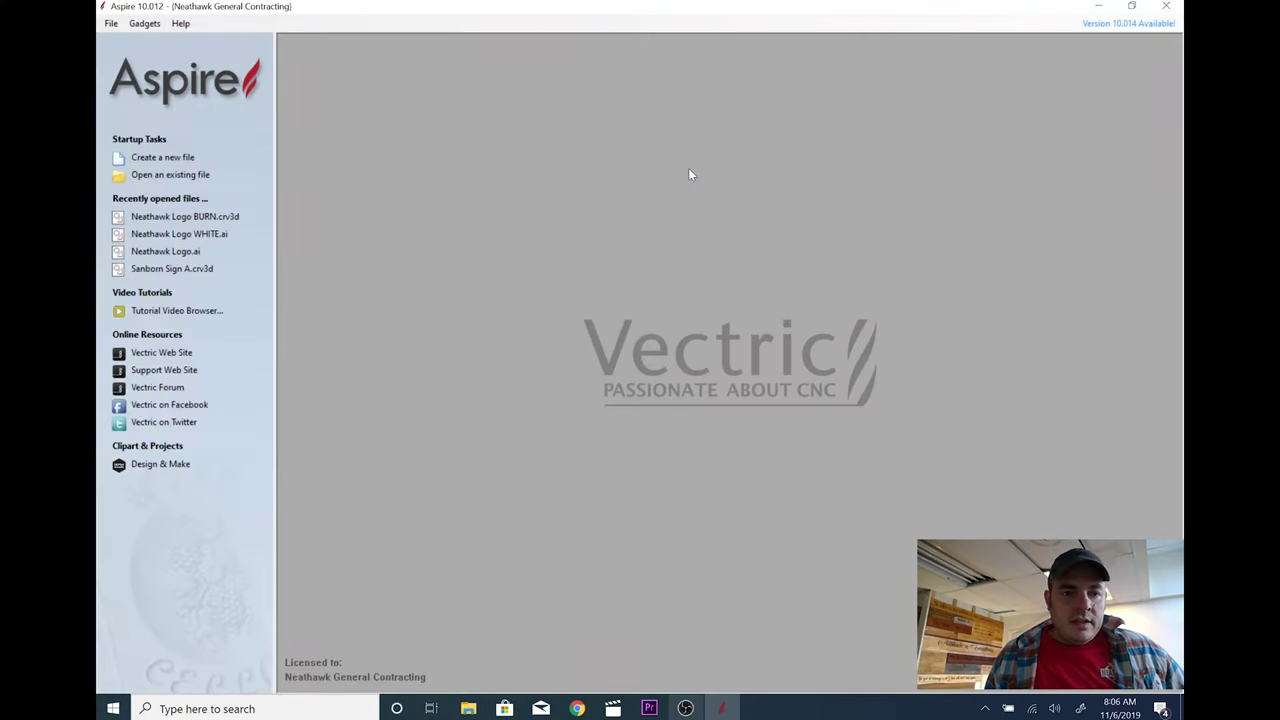
{"action": "left_click", "coordinate": [178, 158]}
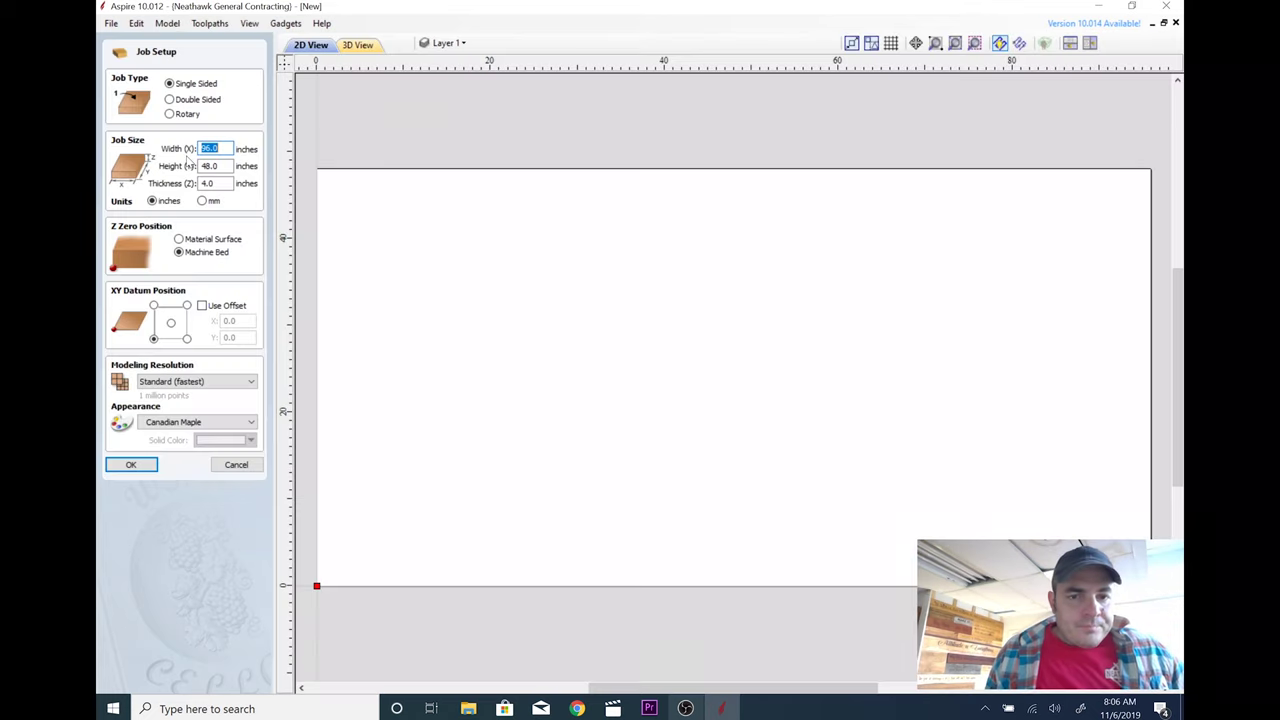
{"action": "left_click", "coordinate": [133, 466]}
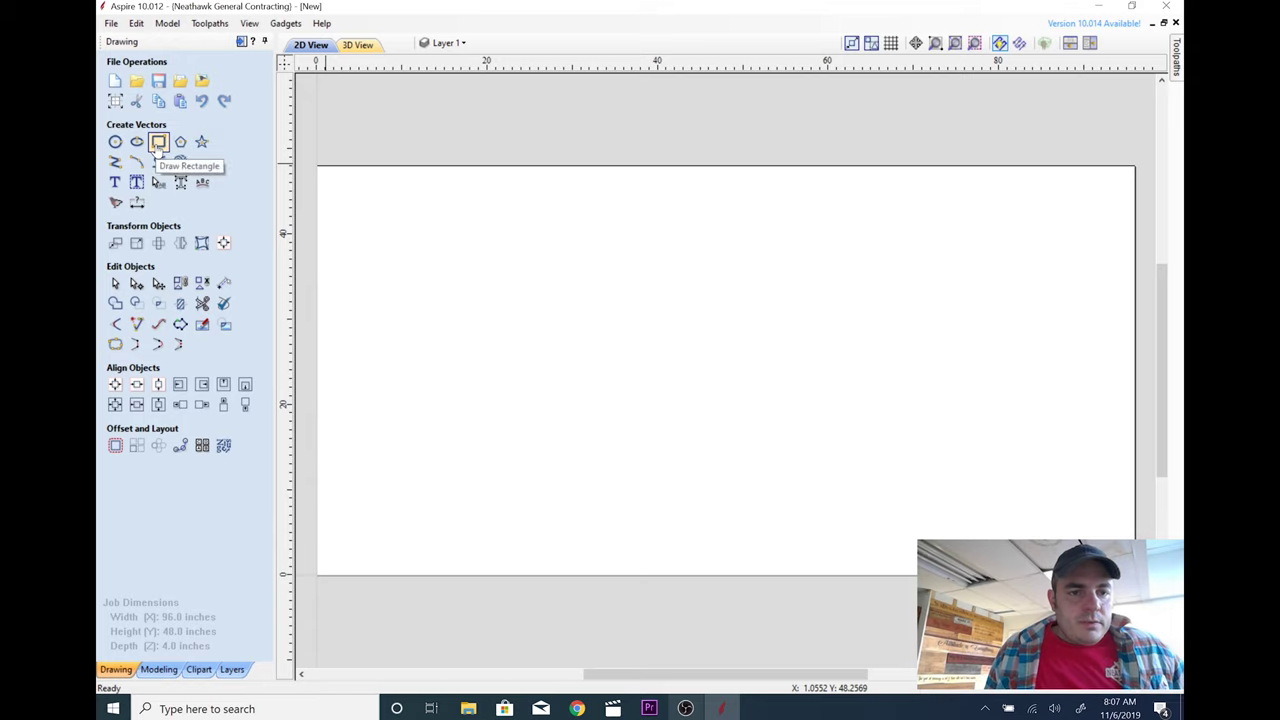
{"action": "left_click", "coordinate": [158, 142]}
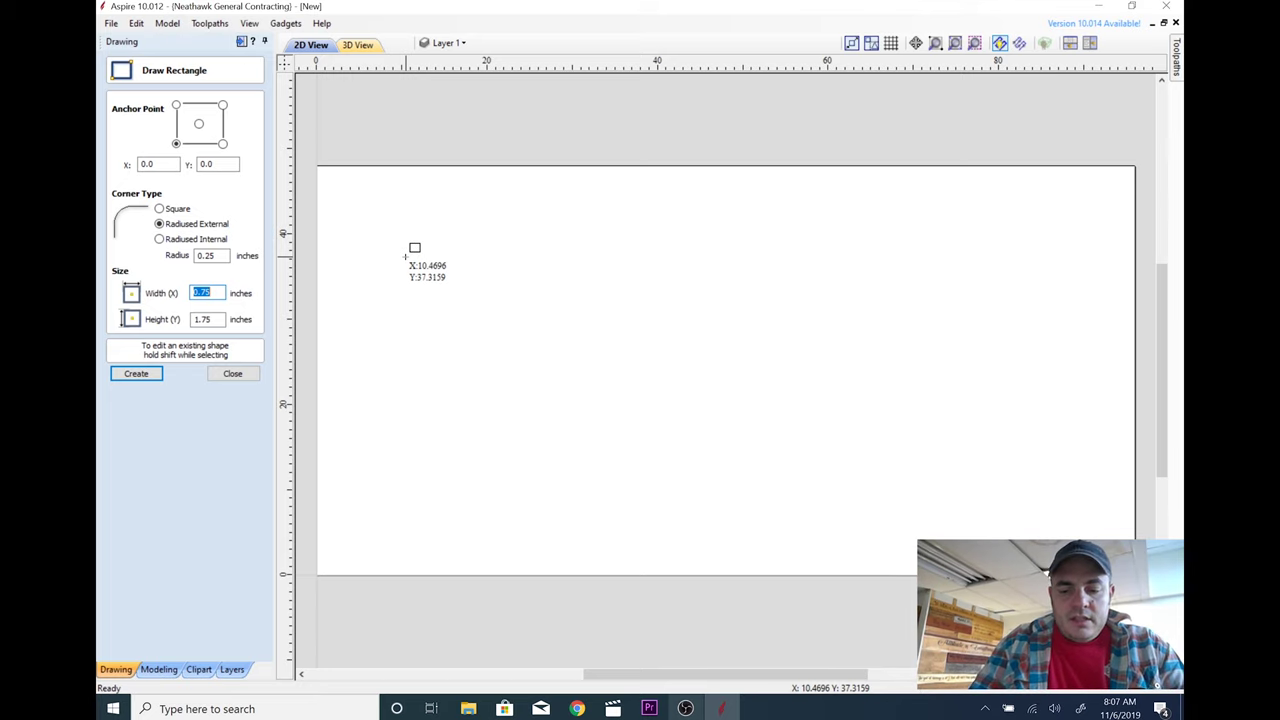
Step: Draw a 2.5 x 5 inch rounded rectangle plate and a 1 x 2 inch rounded slot
{"action": "type", "text": "2.5"}
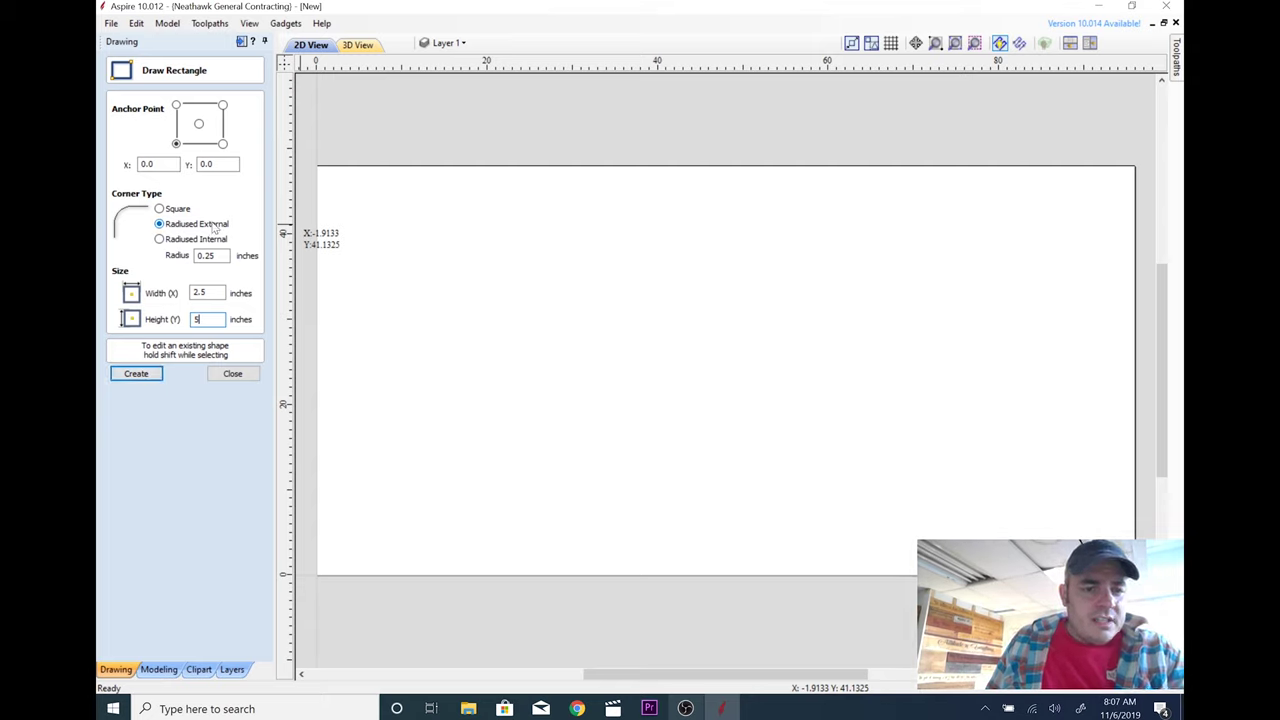
{"action": "left_click", "coordinate": [136, 374]}
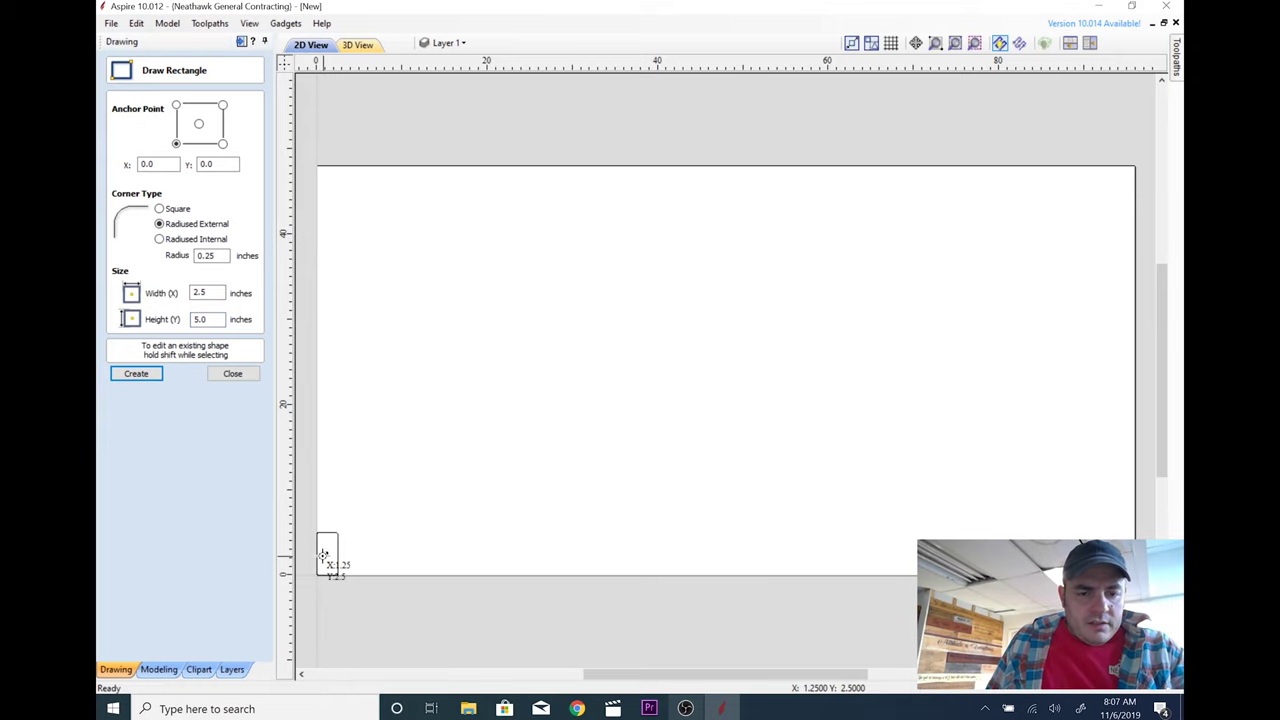
{"action": "middle_click_drag", "start_coordinate": [323, 555], "coordinate": [550, 368]}
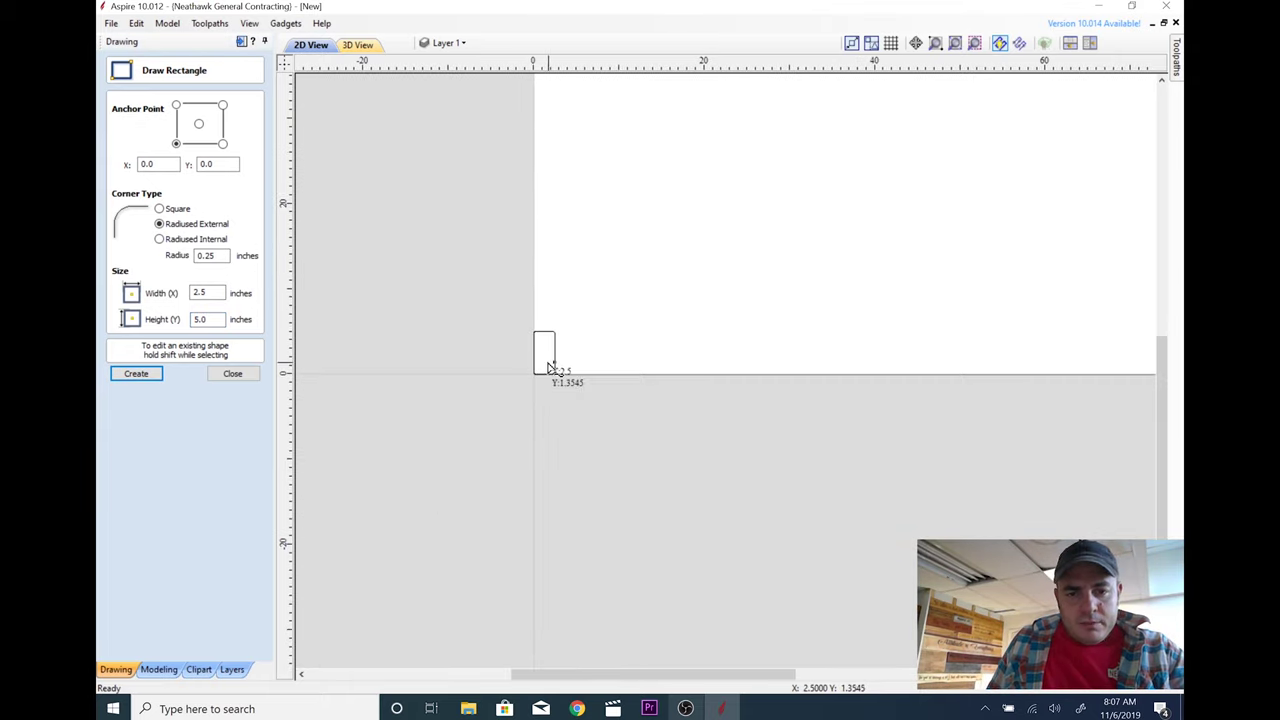
{"action": "scroll", "coordinate": [550, 368], "scroll_direction": "up", "scroll_amount": 5}
{"action": "scroll", "coordinate": [551, 366], "scroll_direction": "down", "scroll_amount": 2}
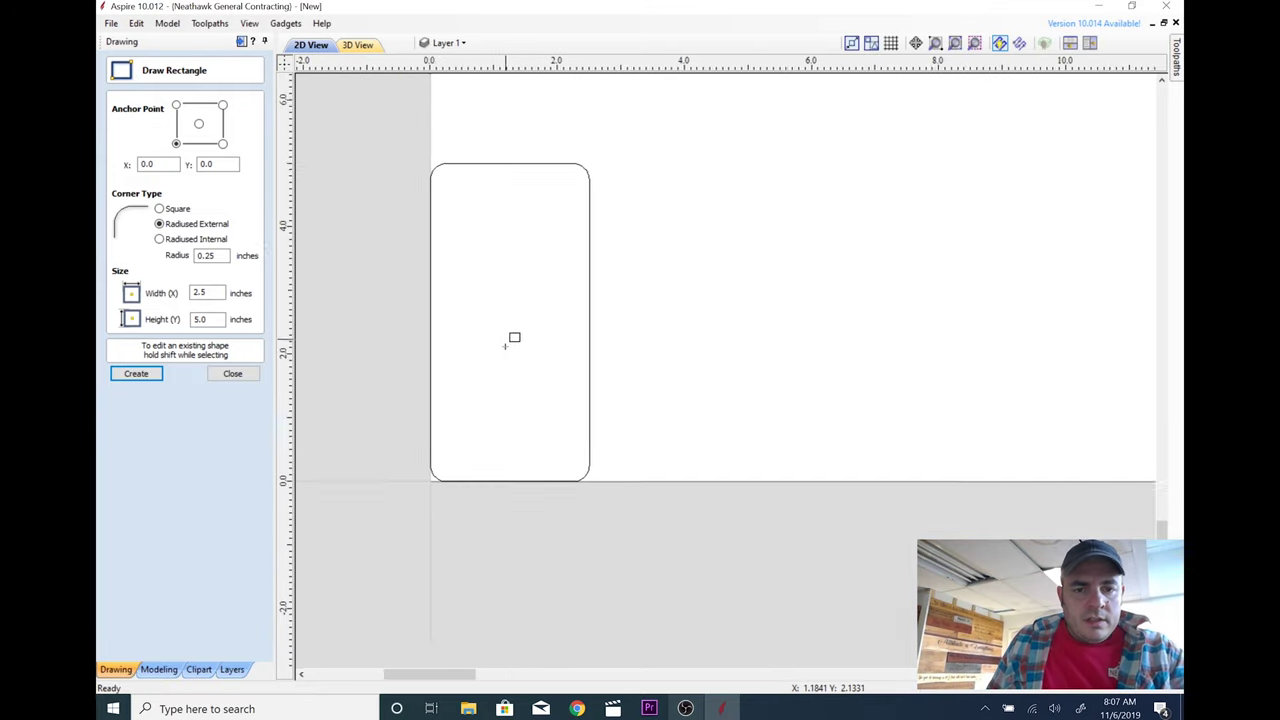
{"action": "middle_click_drag", "start_coordinate": [514, 338], "coordinate": [566, 366]}
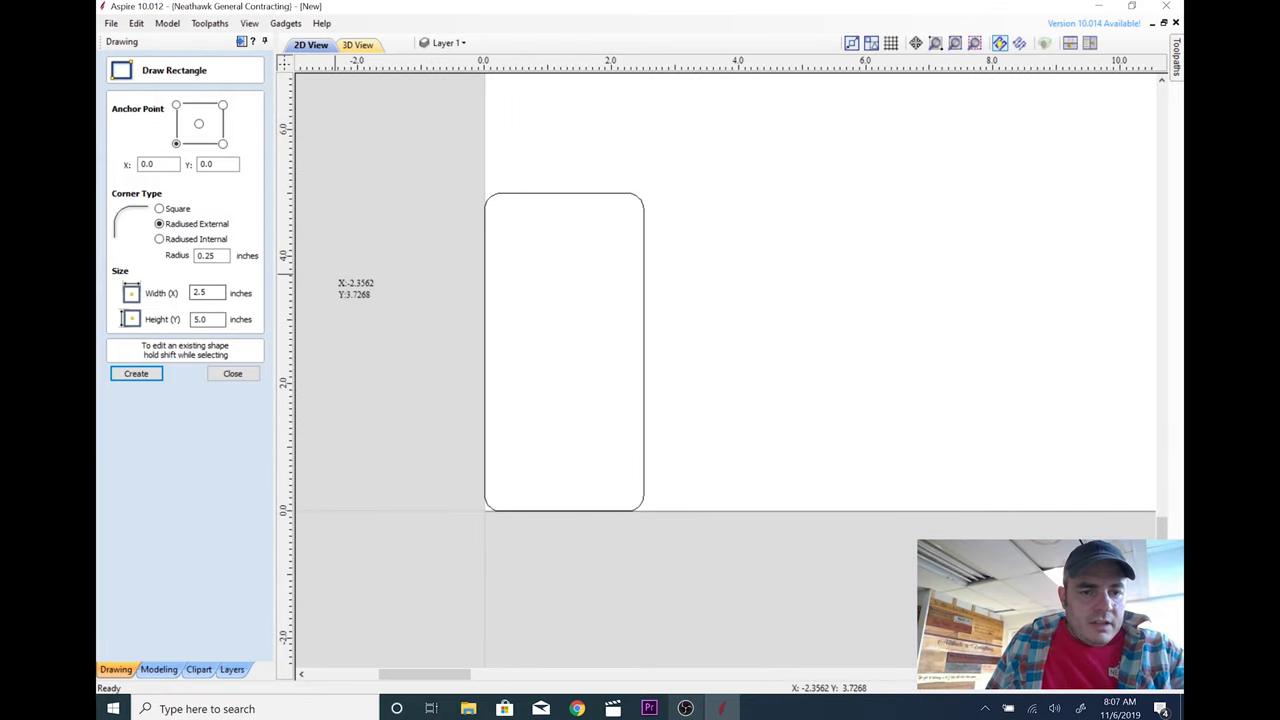
{"action": "double_click", "coordinate": [200, 292]}
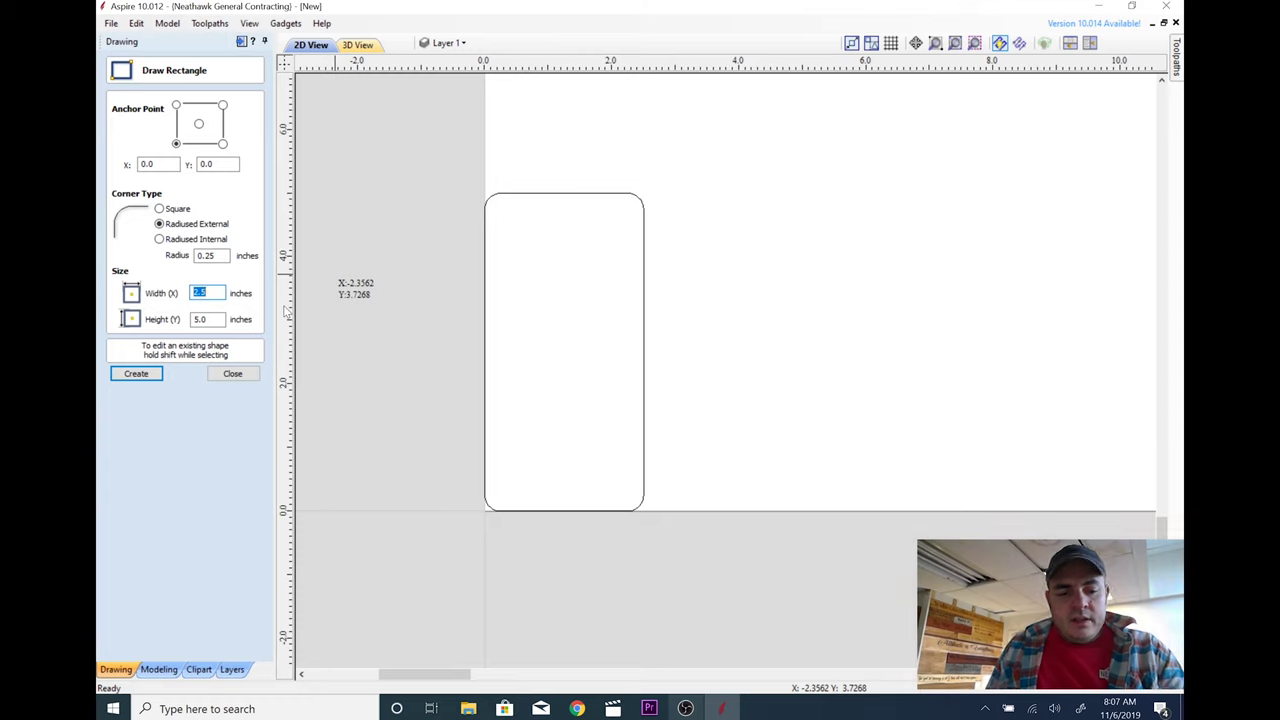
{"action": "type", "text": "1"}
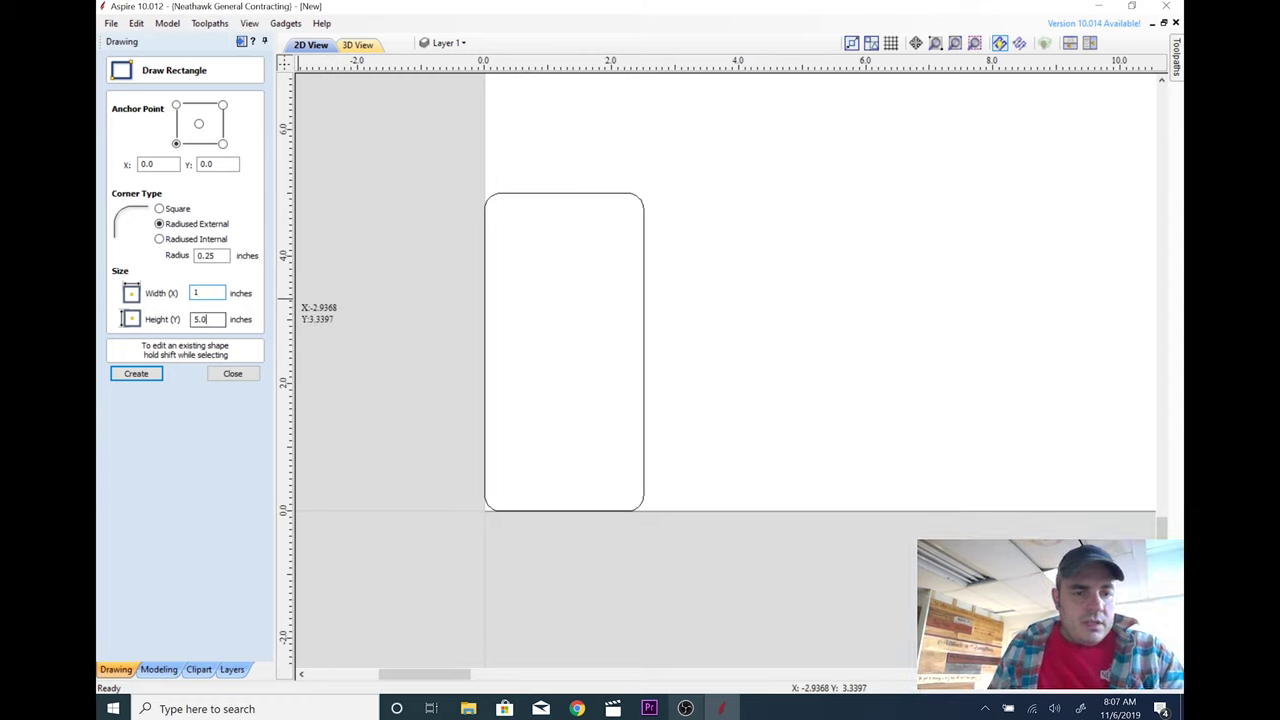
{"action": "left_click", "coordinate": [136, 373]}
{"action": "left_click", "coordinate": [232, 374]}
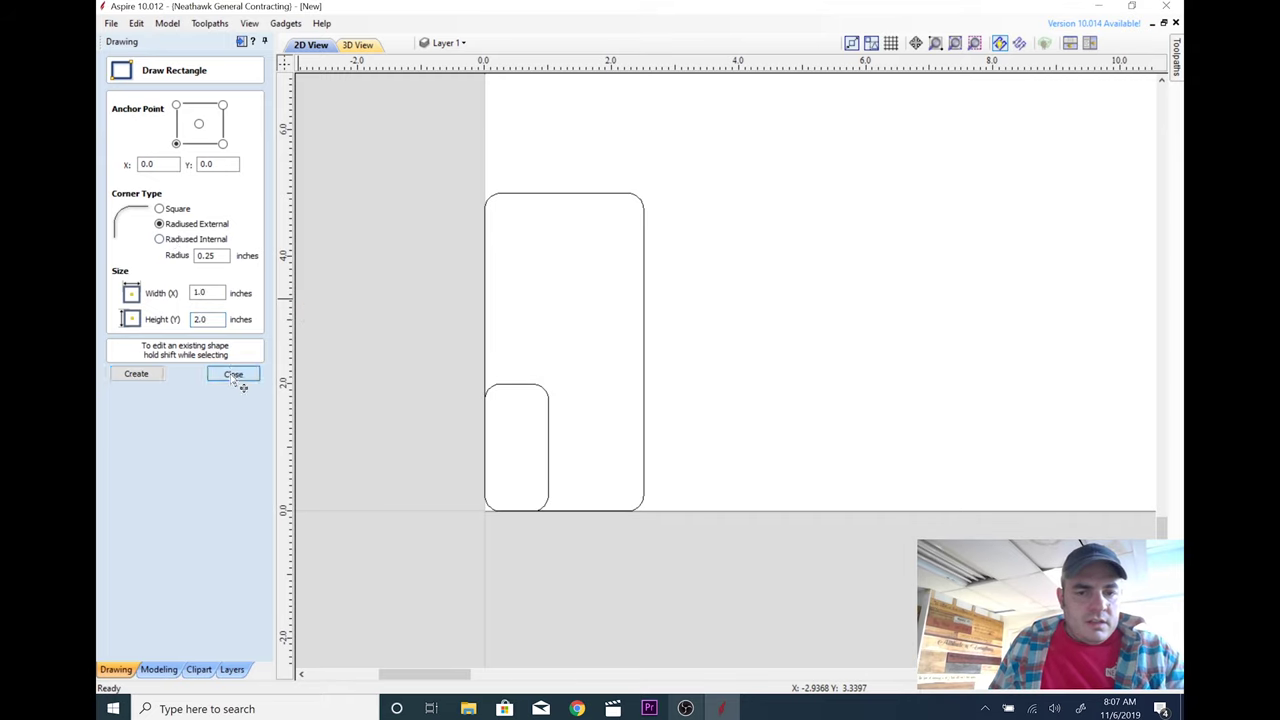
Step: Centre the 1 x 2 slot inside the plate with Align Objects
{"action": "left_click", "coordinate": [520, 393]}
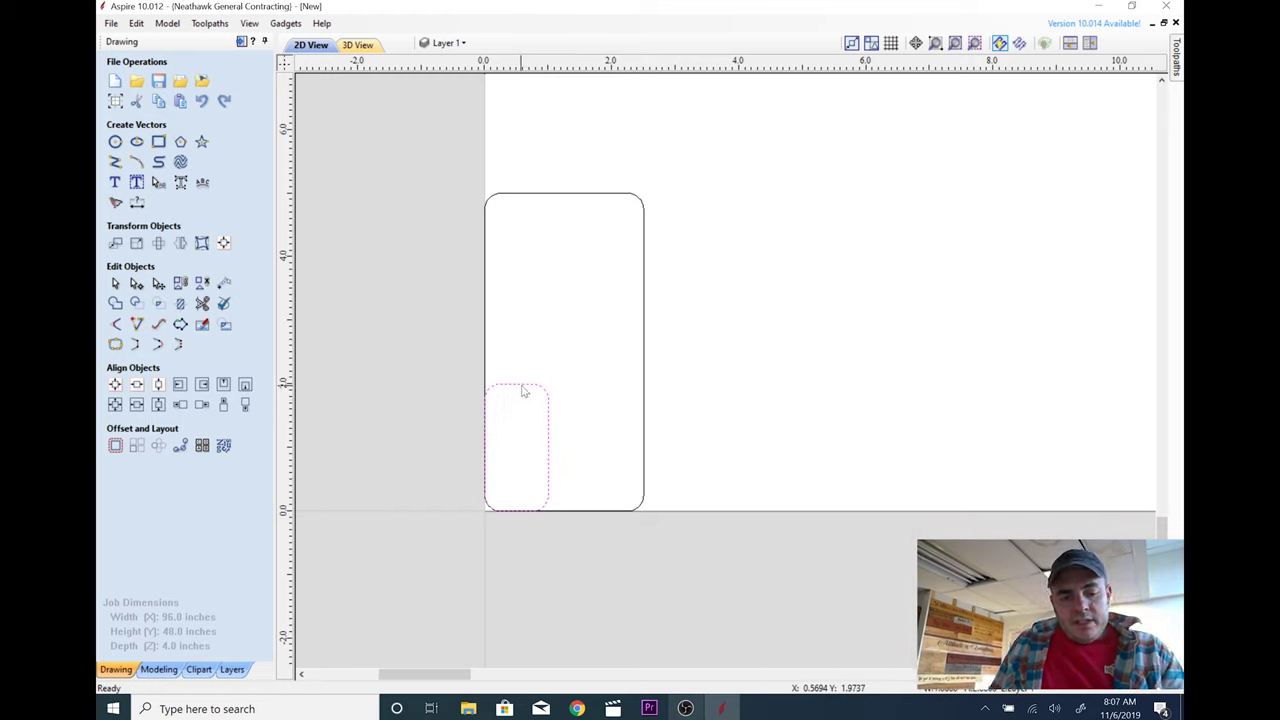
{"action": "left_click", "coordinate": [644, 376], "text": "shift"}
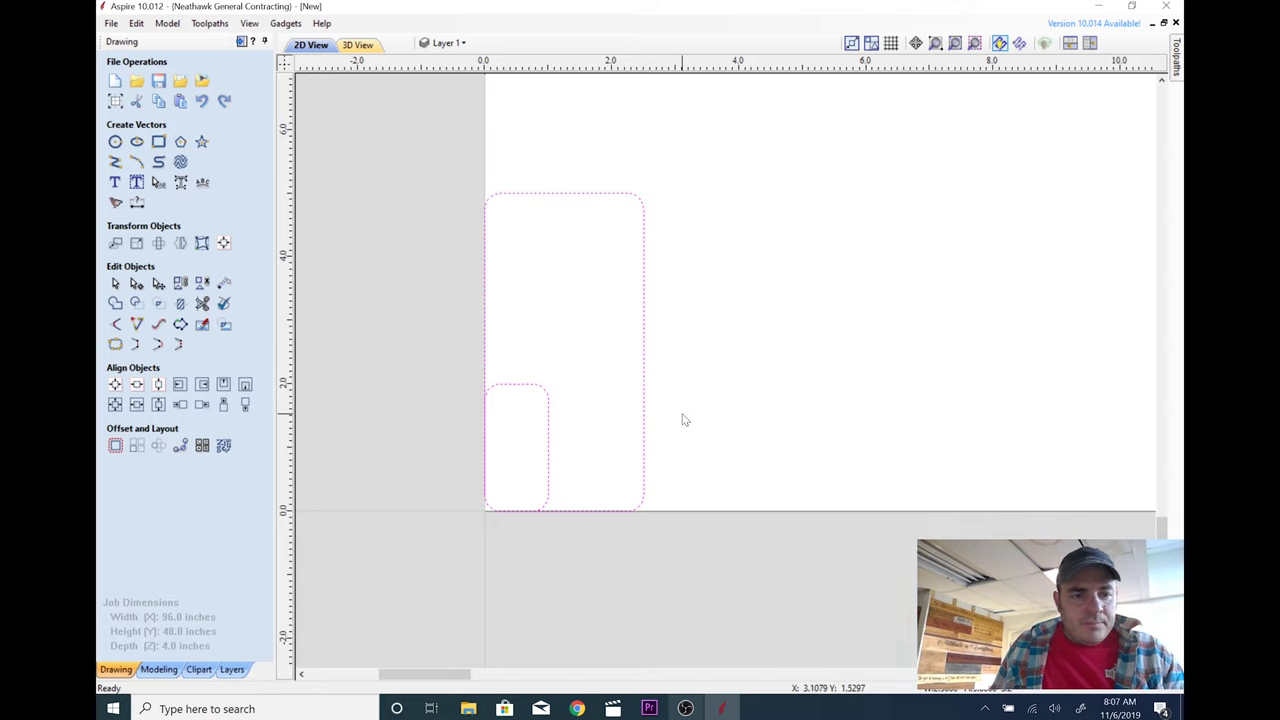
{"action": "left_click", "coordinate": [115, 404]}
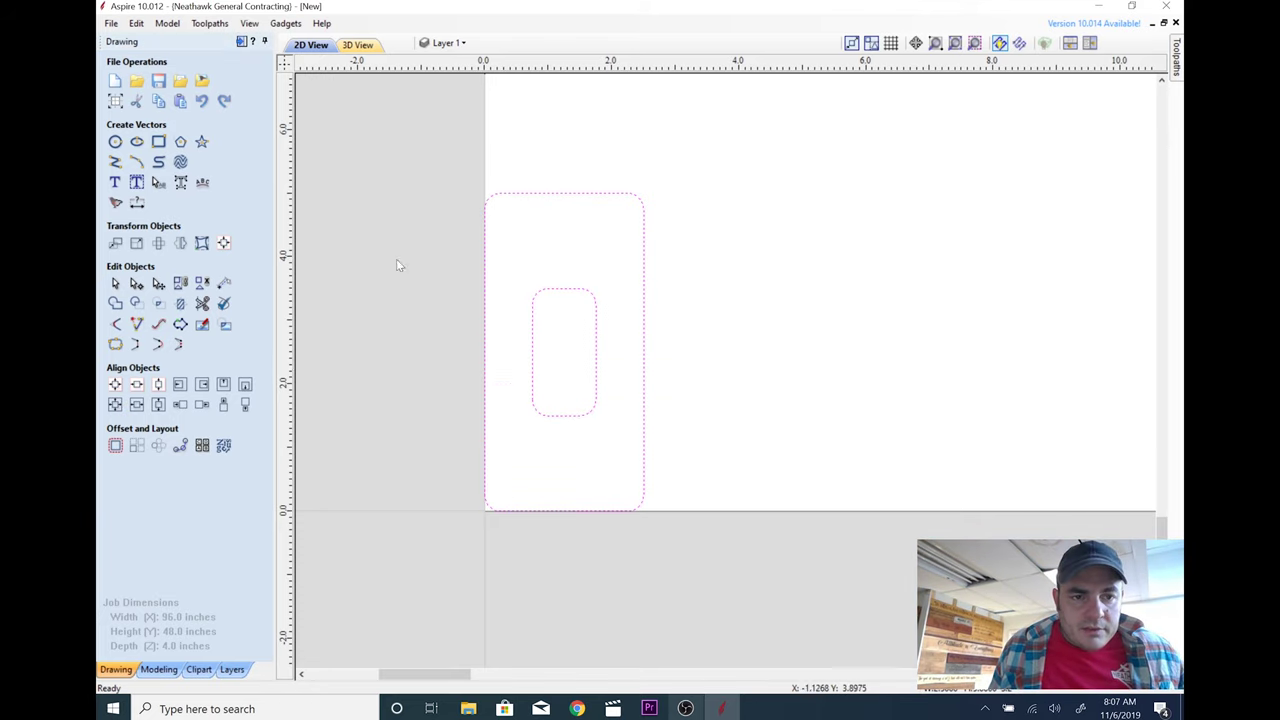
{"action": "left_click", "coordinate": [115, 141]}
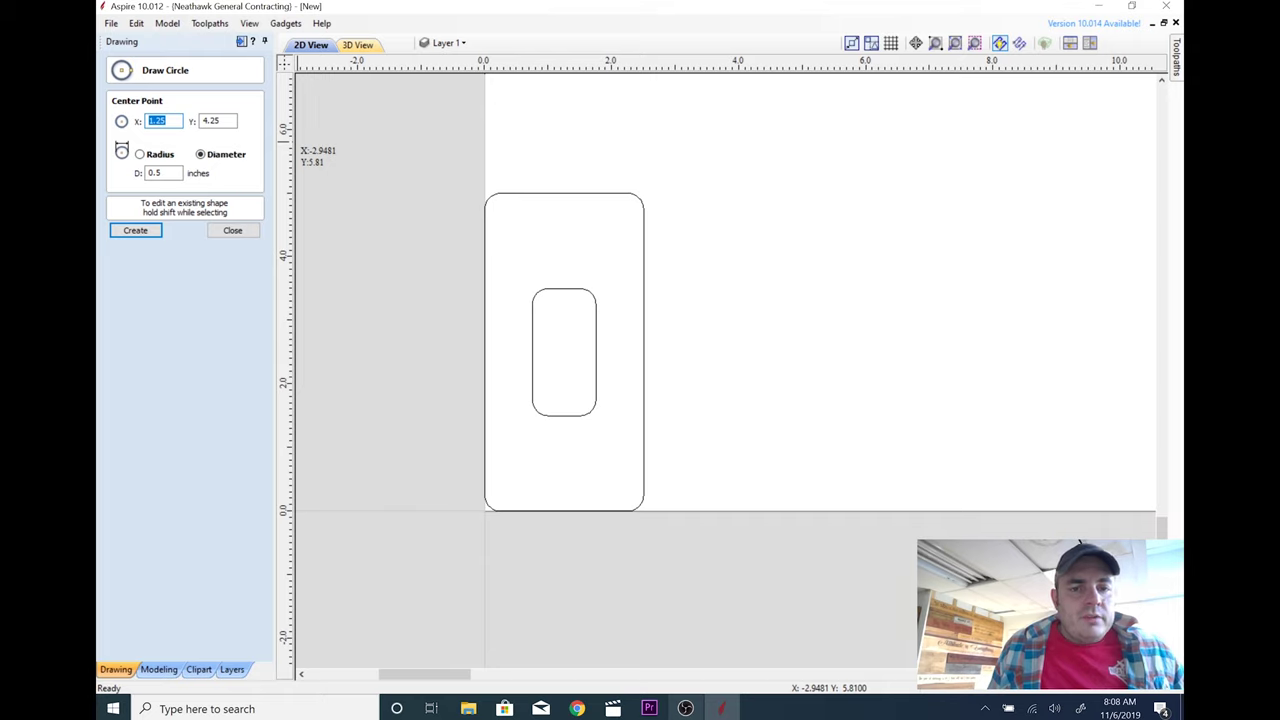
Step: Create two 0.5-inch circles at X 1.25, at Y 4.25 and Y 0.75
{"action": "left_click", "coordinate": [140, 232]}
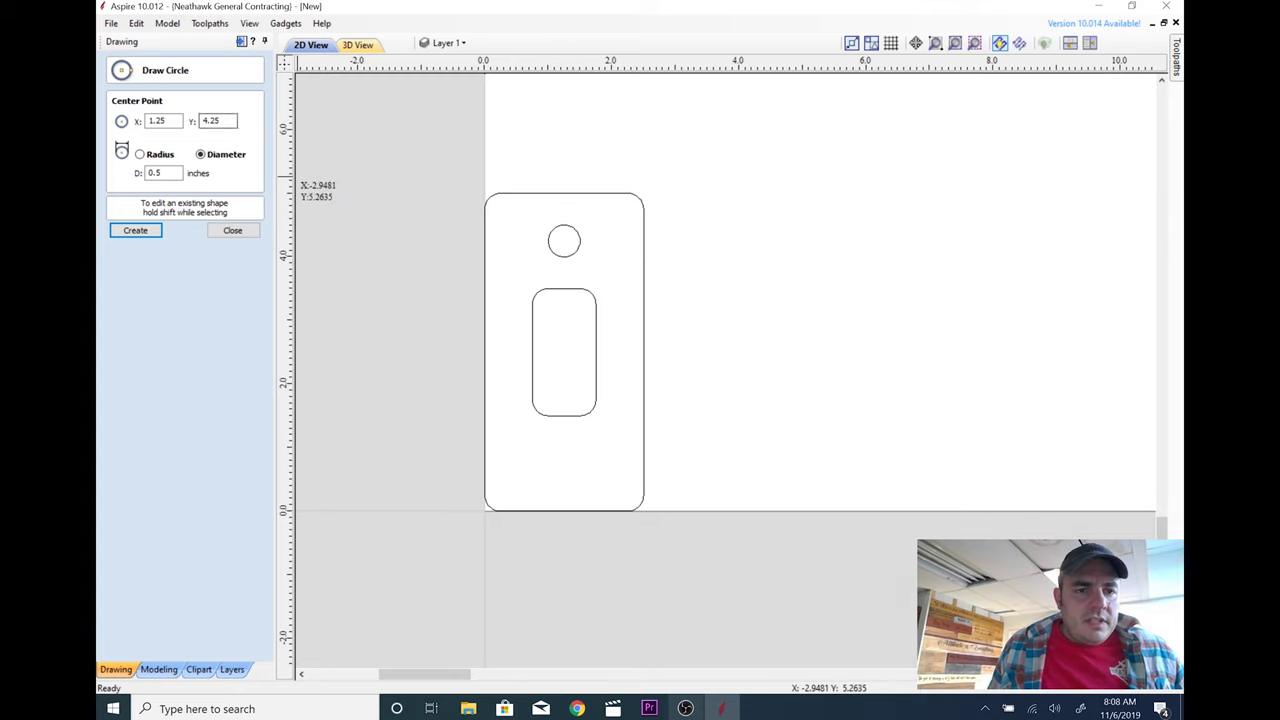
{"action": "double_click", "coordinate": [212, 120]}
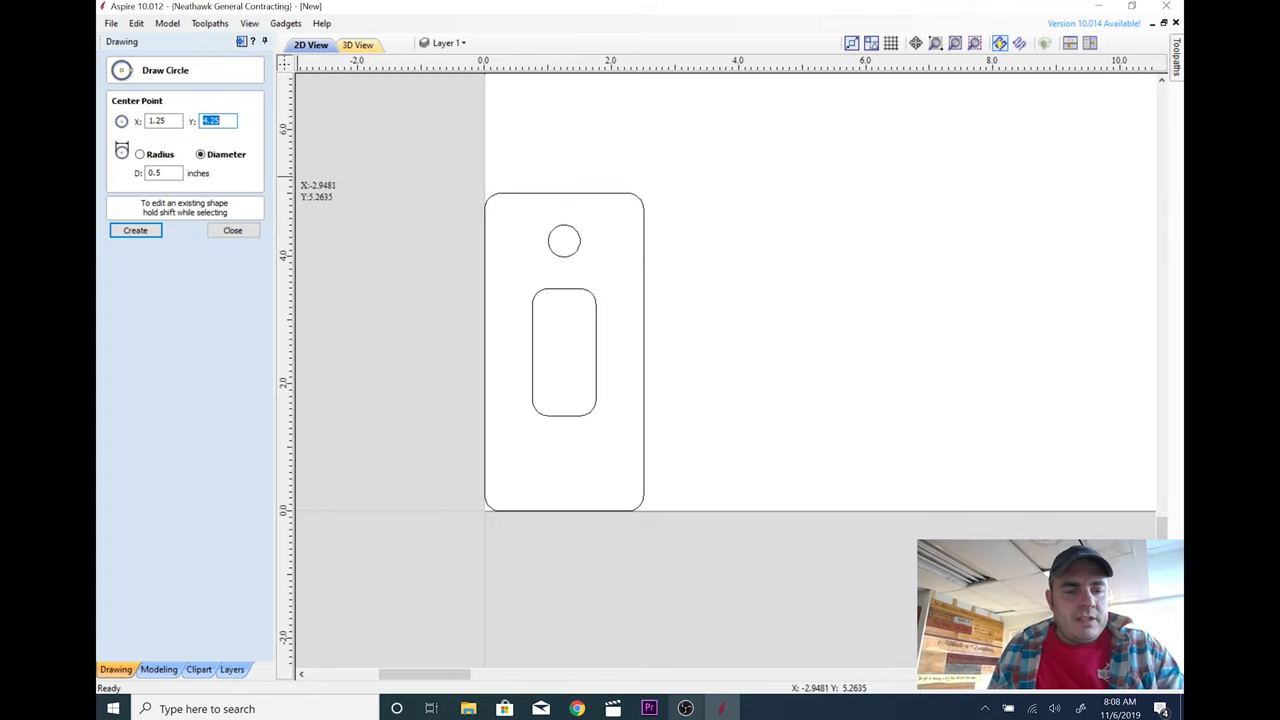
{"action": "type", "text": ".7"}
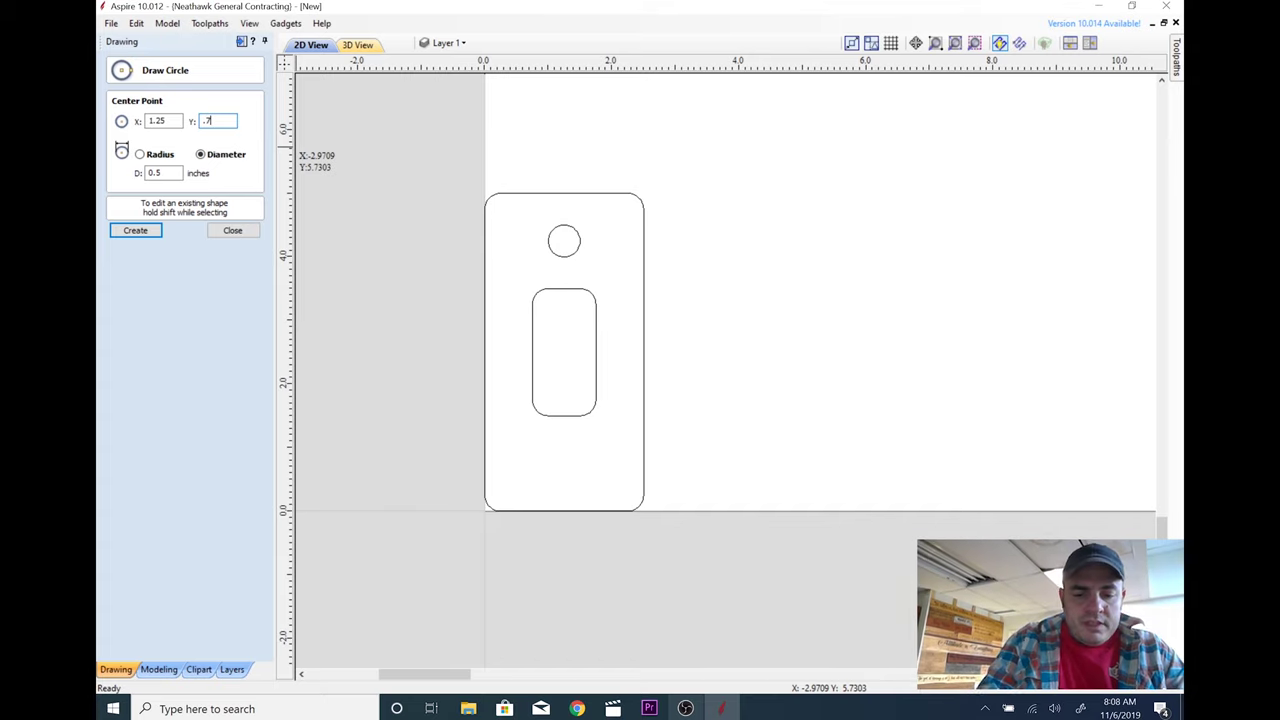
{"action": "left_click", "coordinate": [138, 231]}
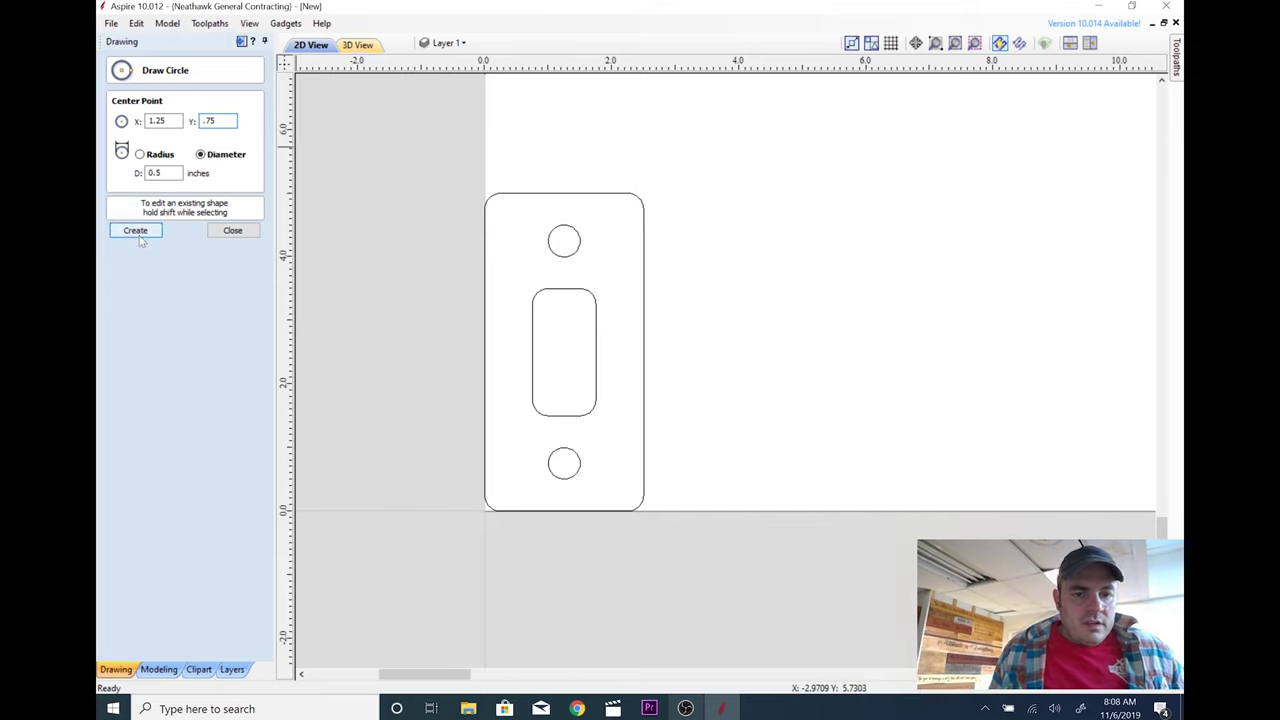
{"action": "left_click", "coordinate": [240, 231]}
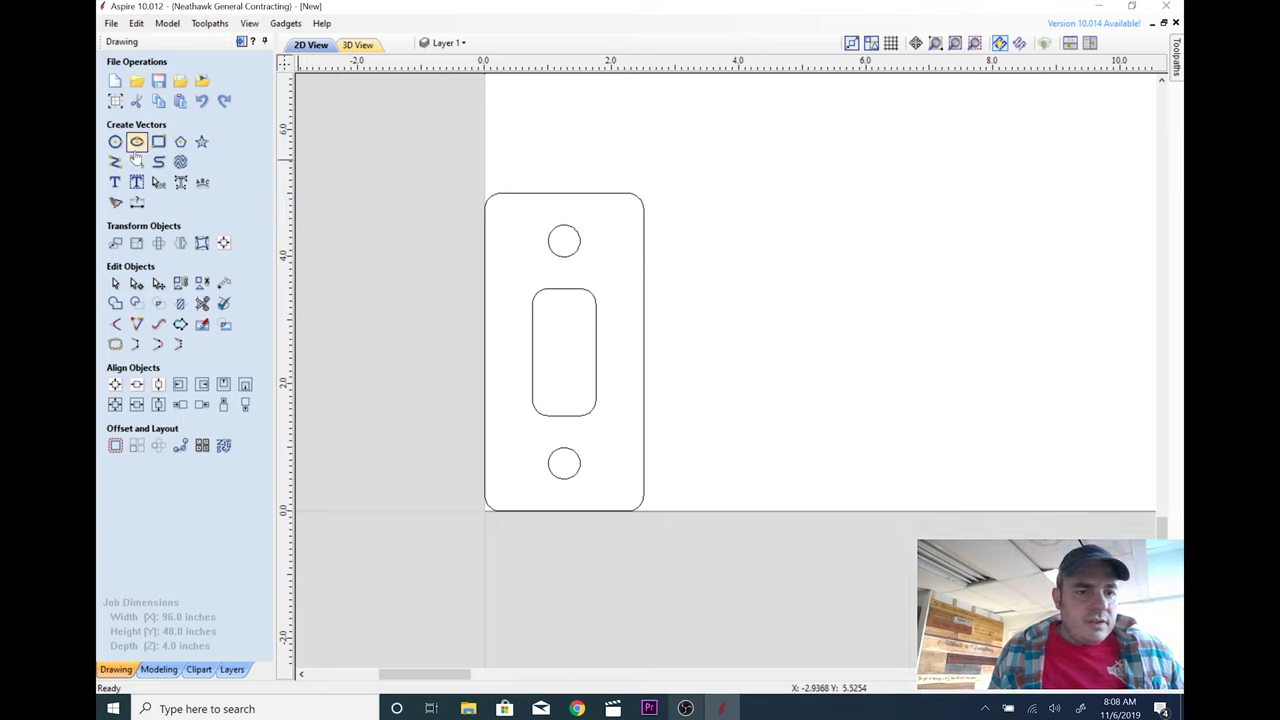
Step: Select all bracket vectors and export them as Bracket.dxf, replacing the existing file
{"action": "left_click_drag", "start_coordinate": [446, 160], "coordinate": [788, 580]}
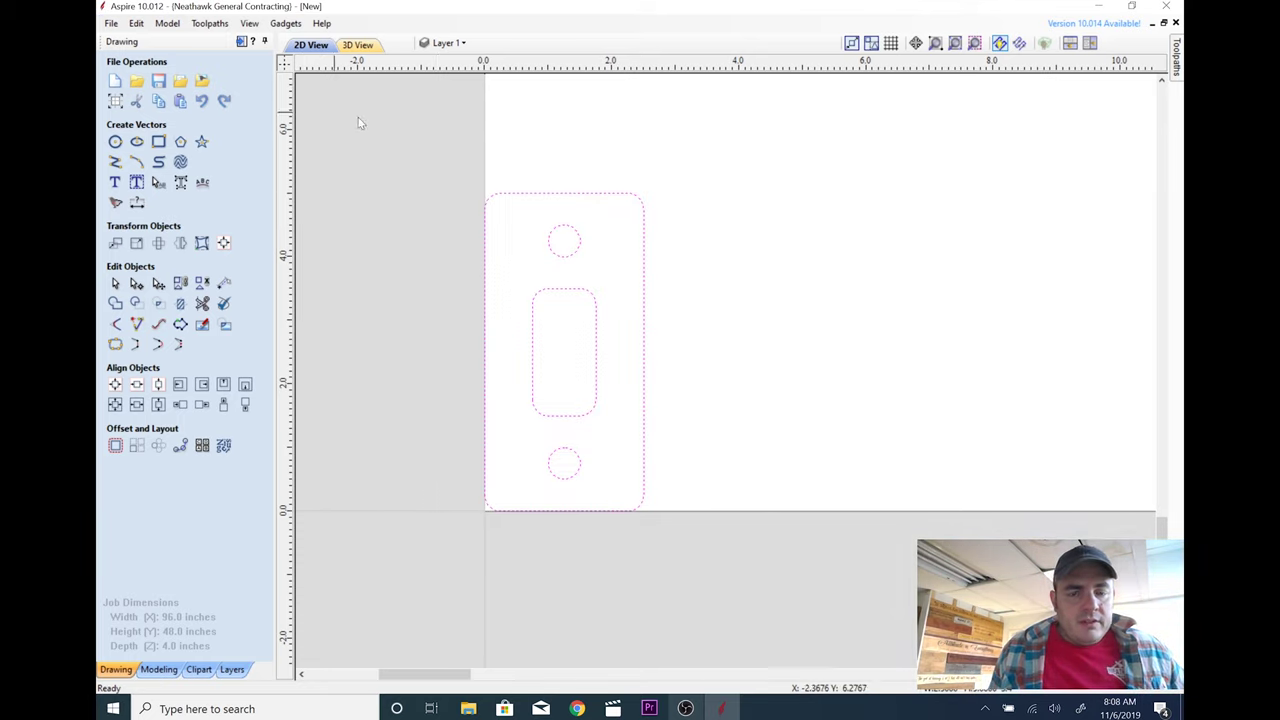
{"action": "left_click", "coordinate": [432, 182]}
{"action": "left_click_drag", "start_coordinate": [448, 172], "coordinate": [799, 570]}
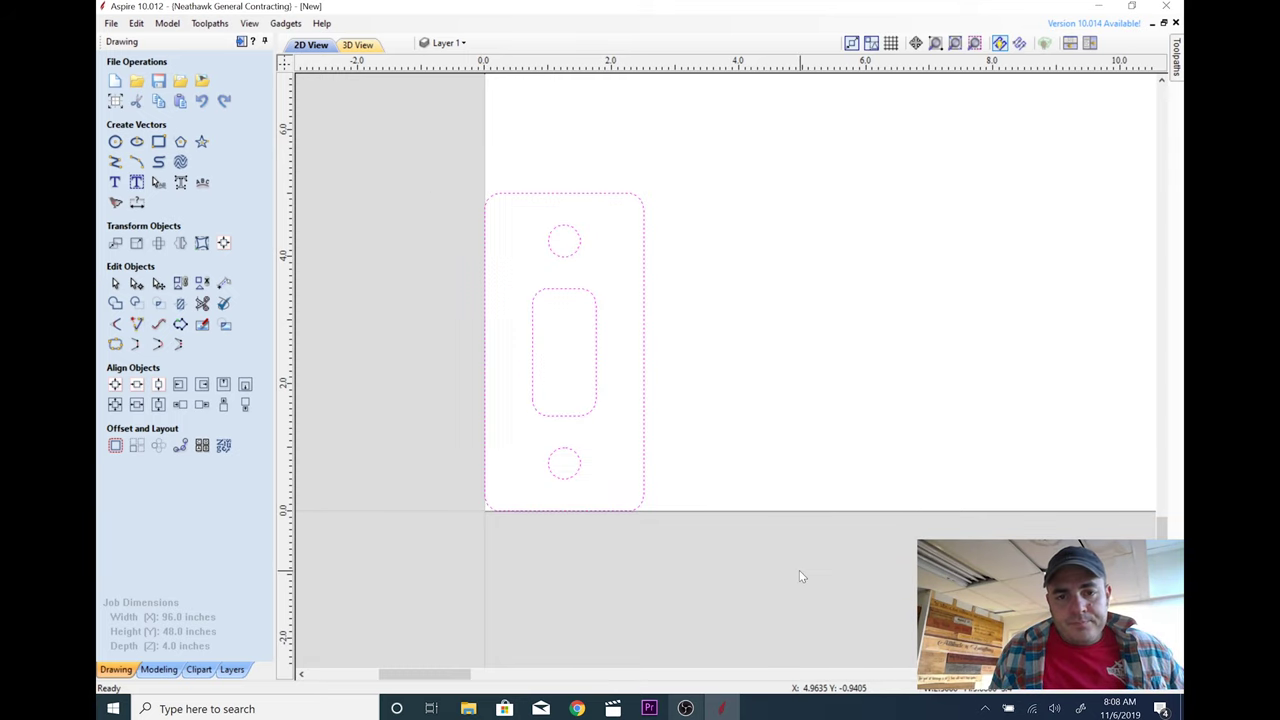
{"action": "left_click", "coordinate": [112, 24]}
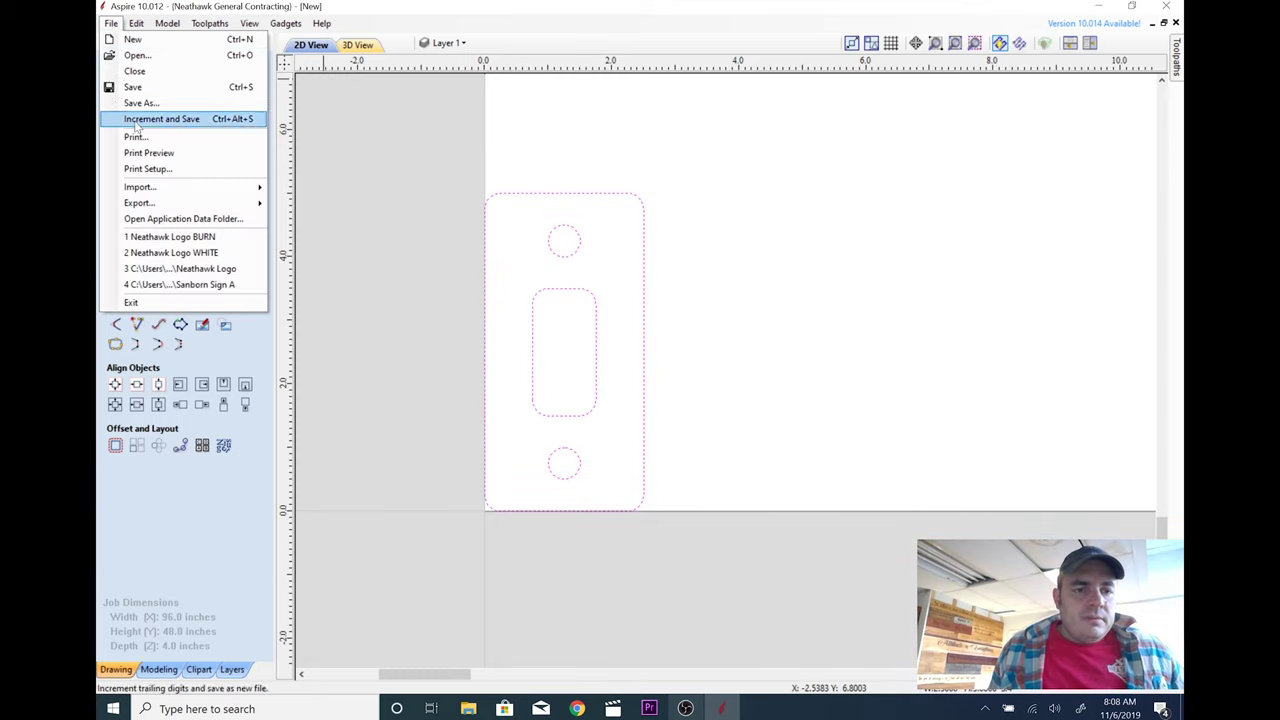
{"action": "mouse_move", "coordinate": [157, 205]}
{"action": "left_click", "coordinate": [300, 219]}
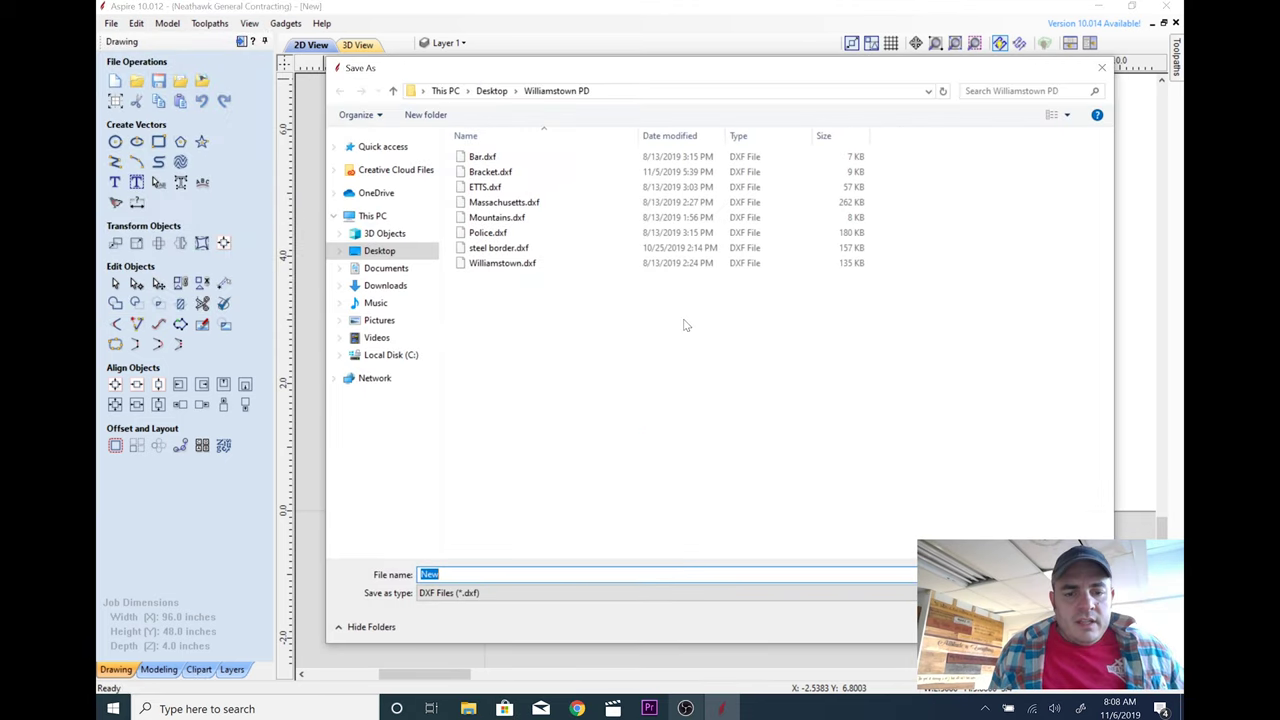
{"action": "type", "text": "Br"}
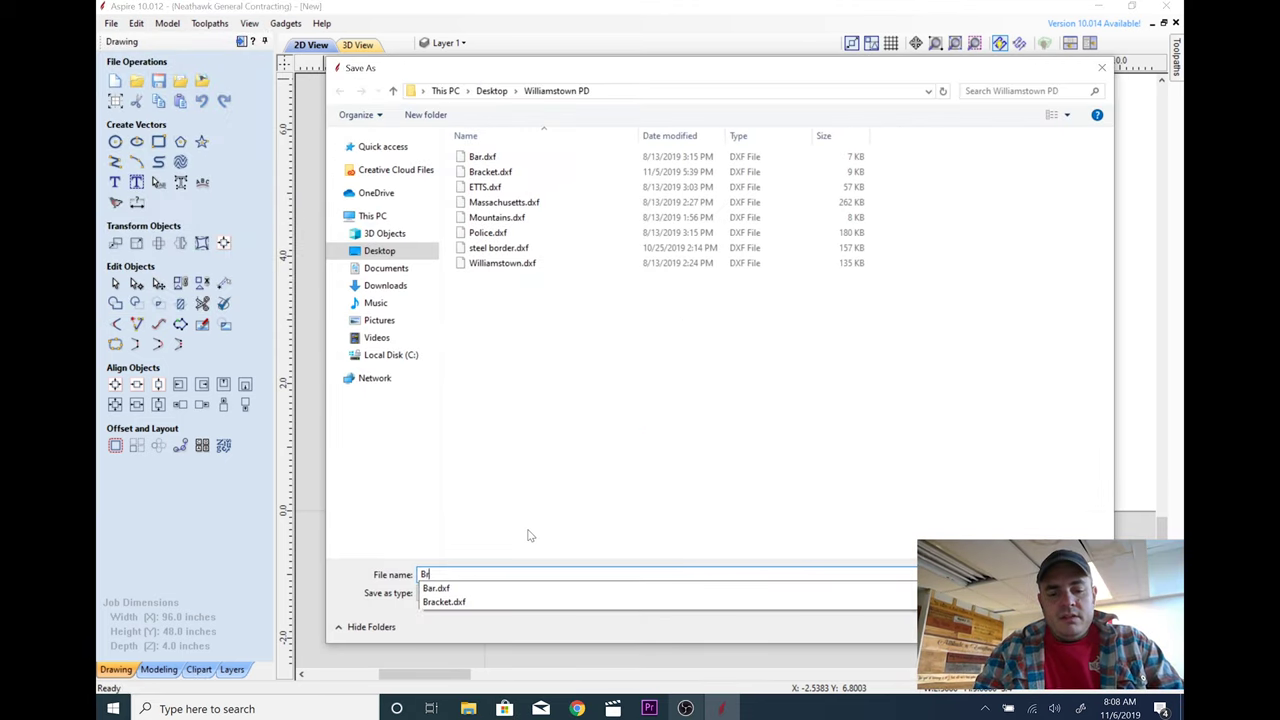
{"action": "type", "text": "acket"}
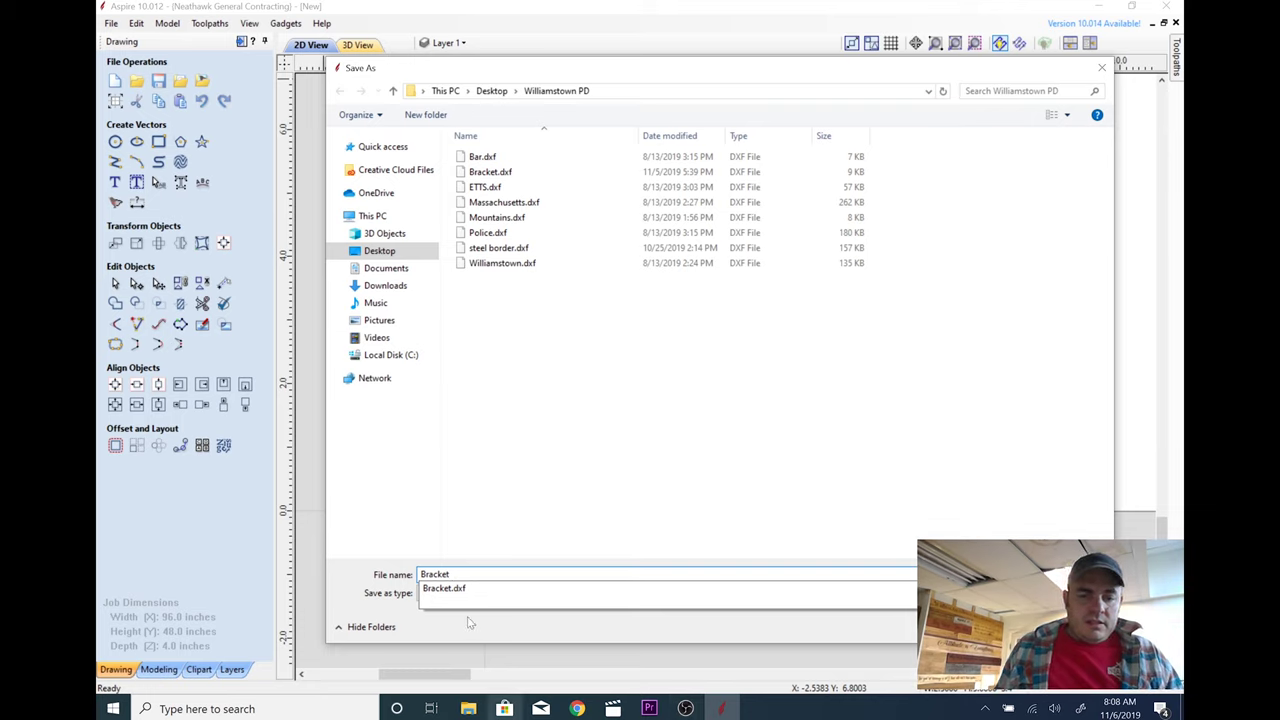
{"action": "key", "text": "Return"}
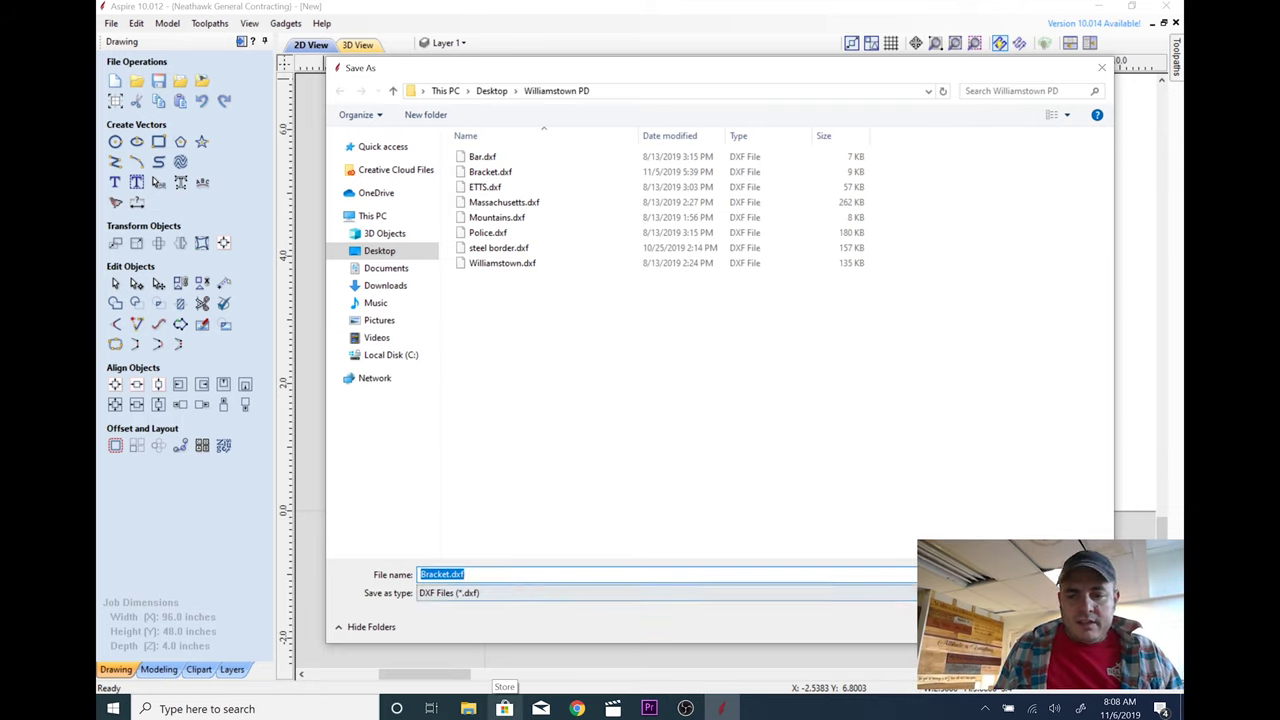
{"action": "key", "text": "Return"}
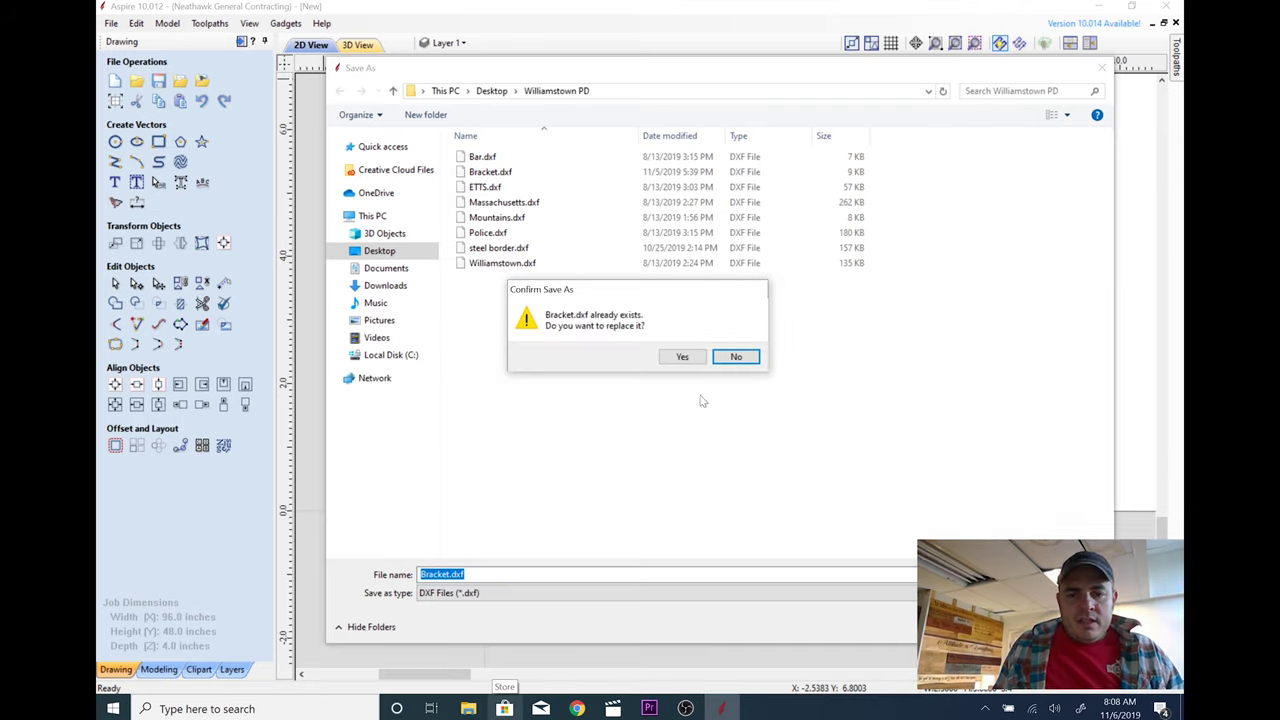
{"action": "left_click", "coordinate": [682, 357]}
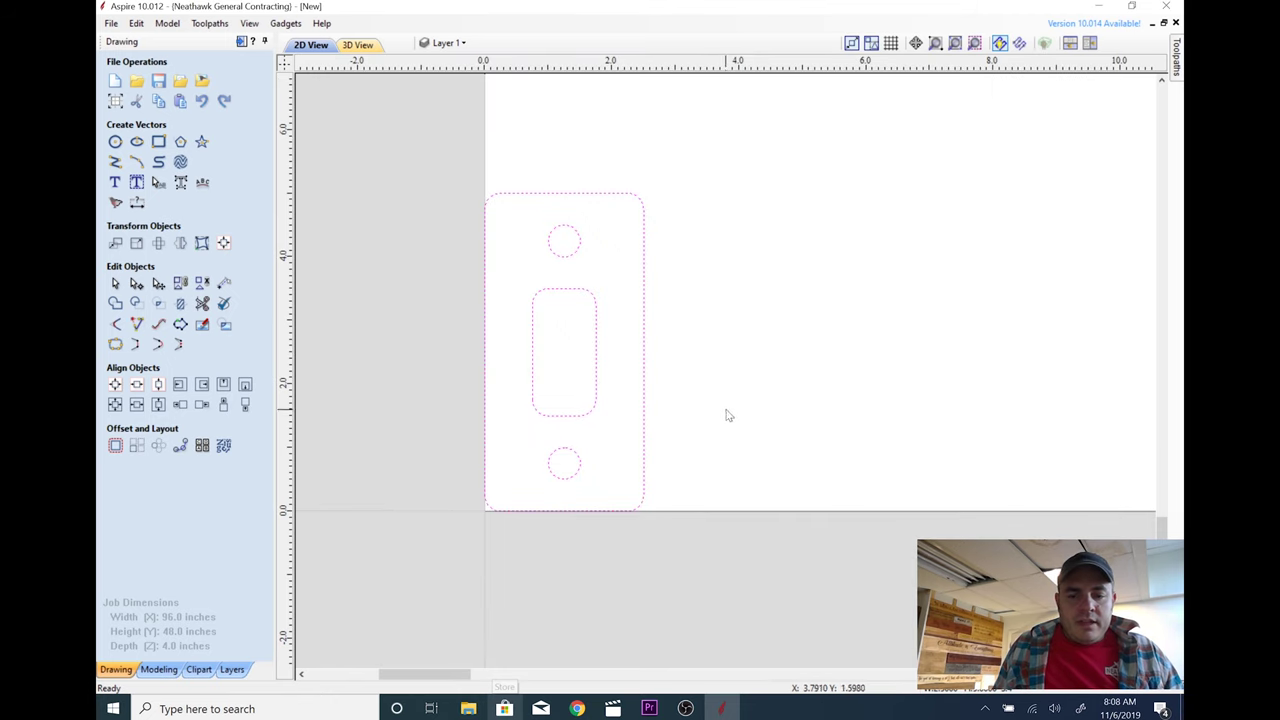
Step: Minimize Aspire and launch SheetCam TNG from the desktop shortcut
{"action": "left_click", "coordinate": [1104, 10]}
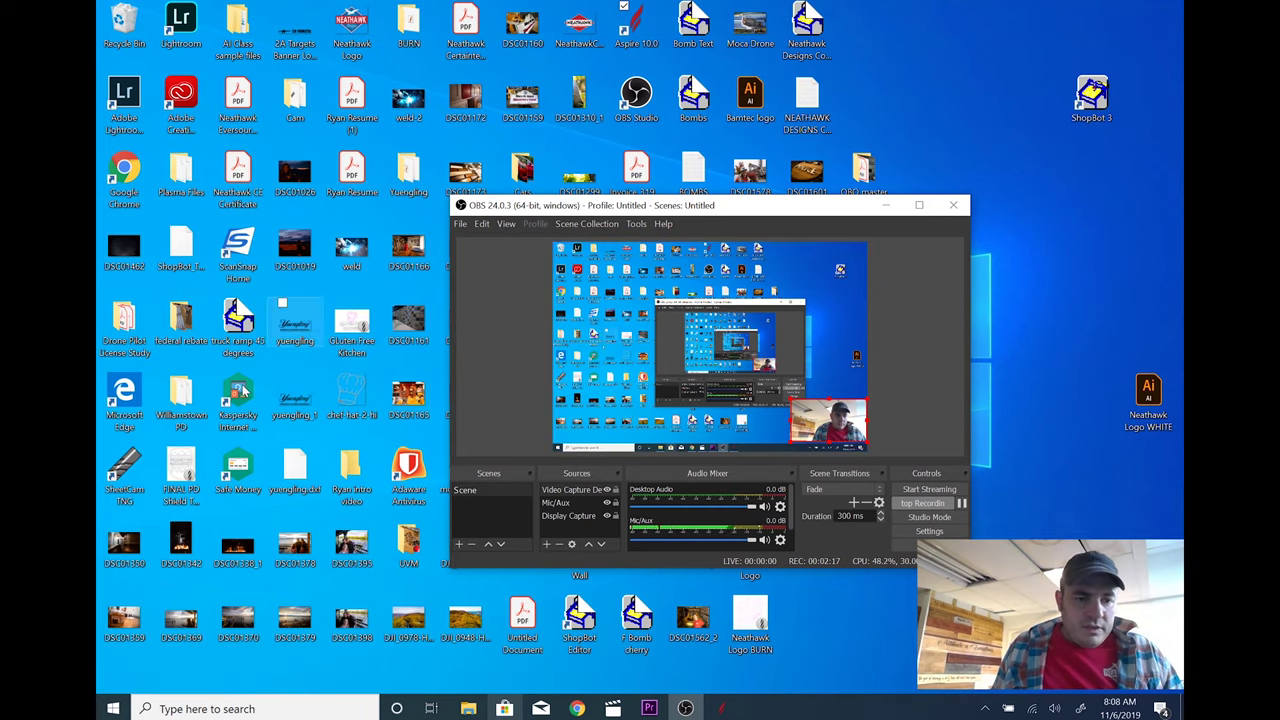
{"action": "double_click", "coordinate": [124, 470]}
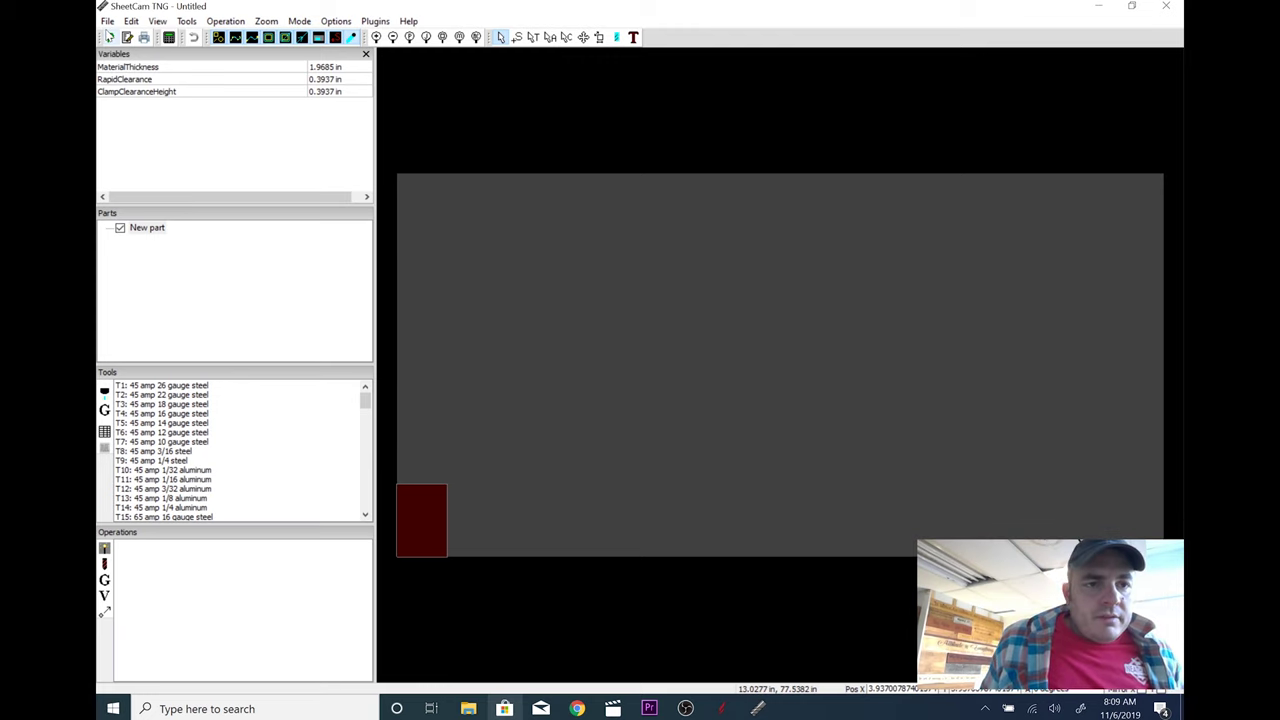
{"action": "left_click", "coordinate": [107, 21]}
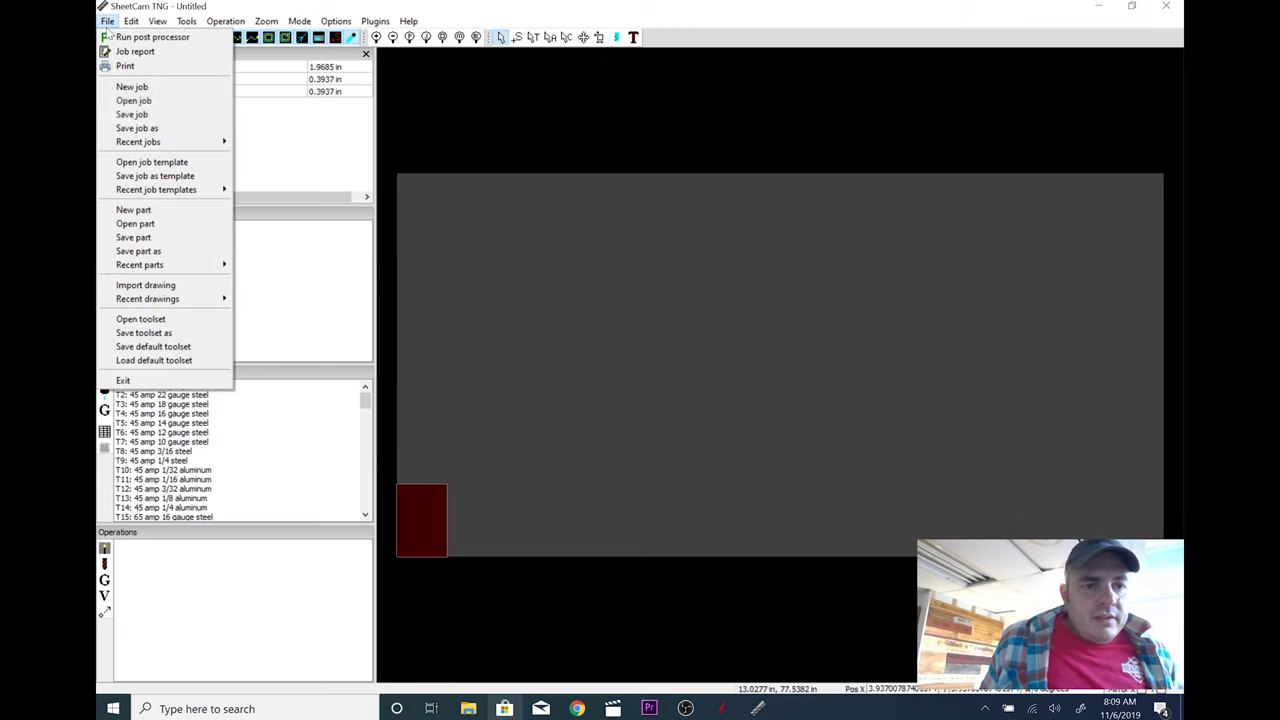
Step: Import Bracket.dxf into SheetCam TNG, keeping Inch scaling in the drawing options
{"action": "left_click", "coordinate": [152, 286]}
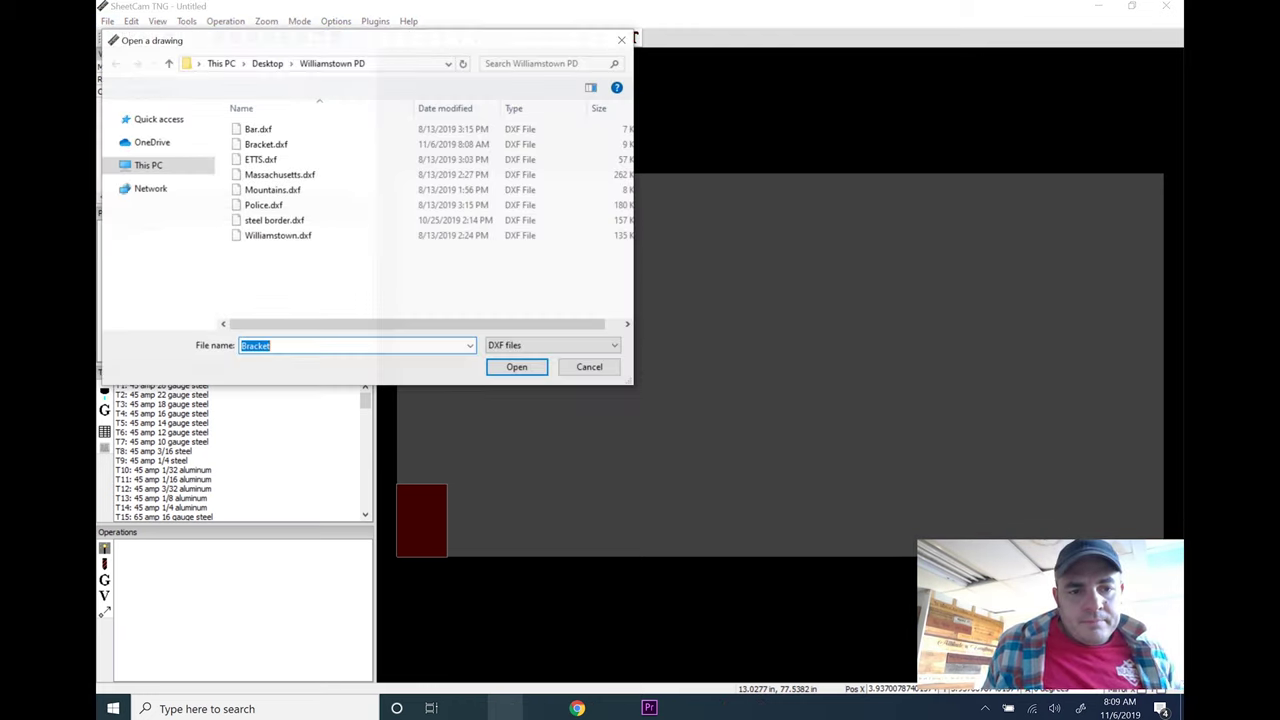
{"action": "left_click", "coordinate": [272, 147]}
{"action": "left_click", "coordinate": [517, 367]}
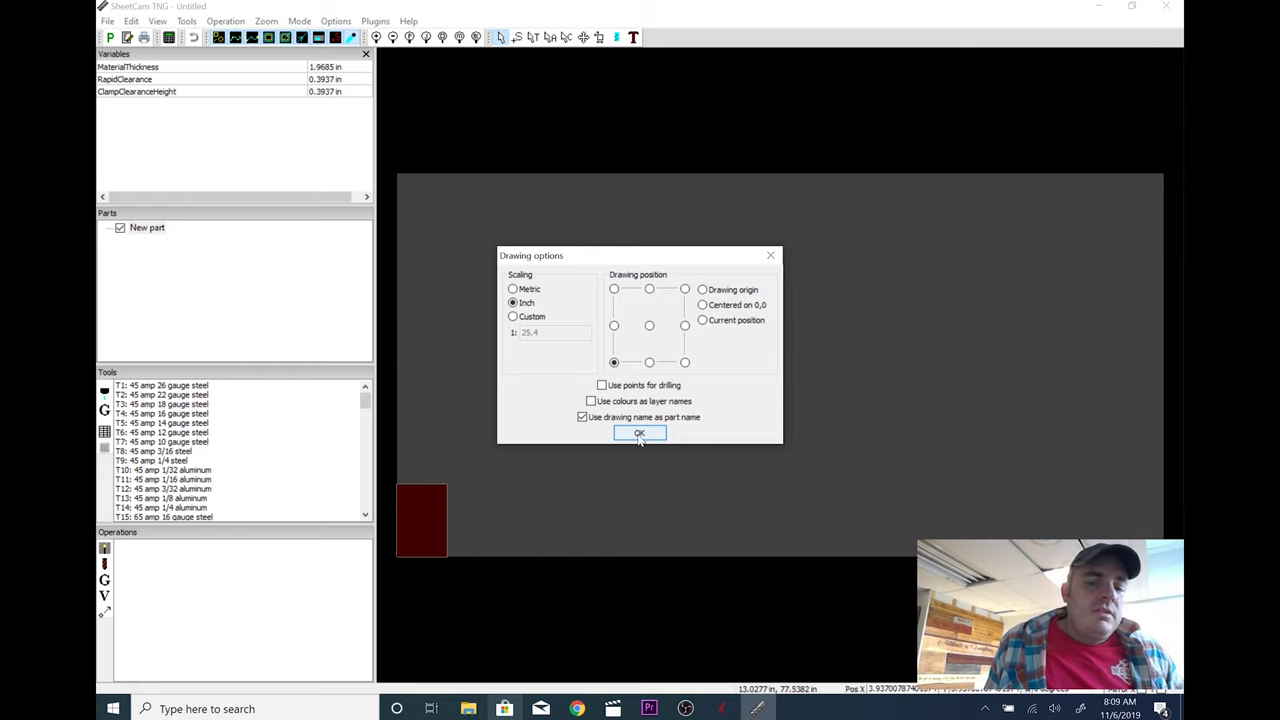
{"action": "left_click", "coordinate": [639, 434]}
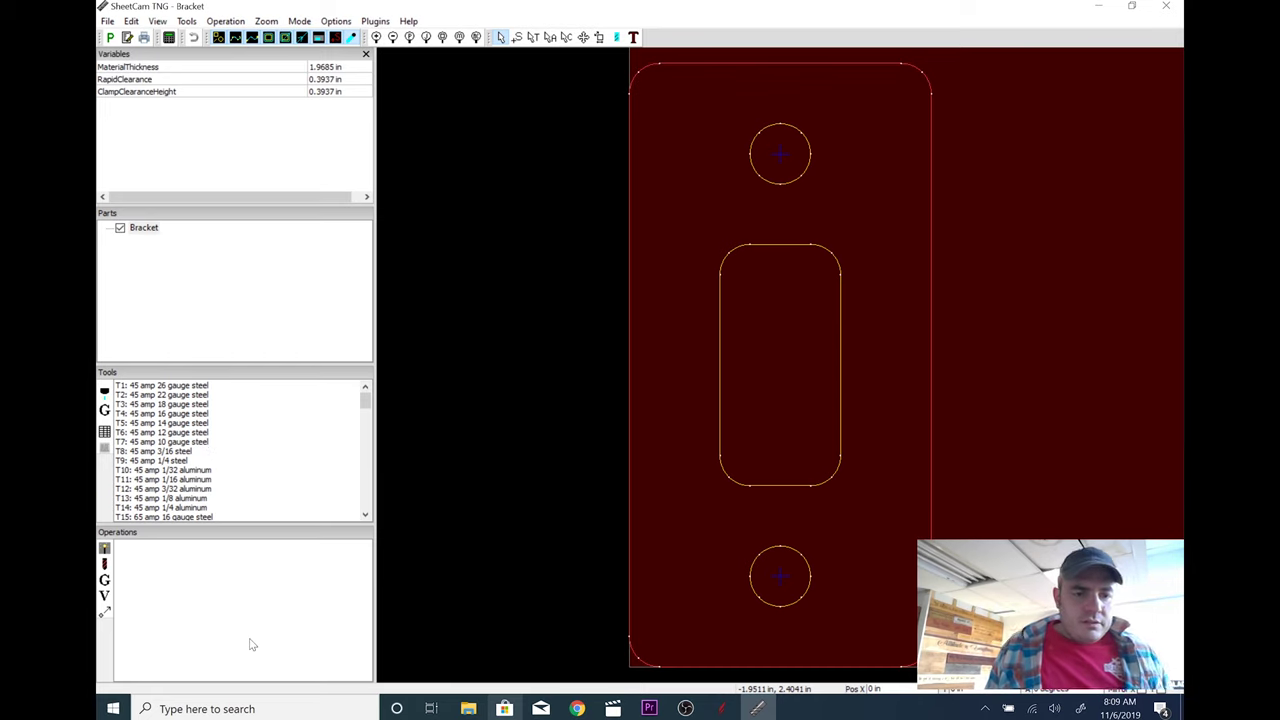
{"action": "double_click", "coordinate": [162, 442]}
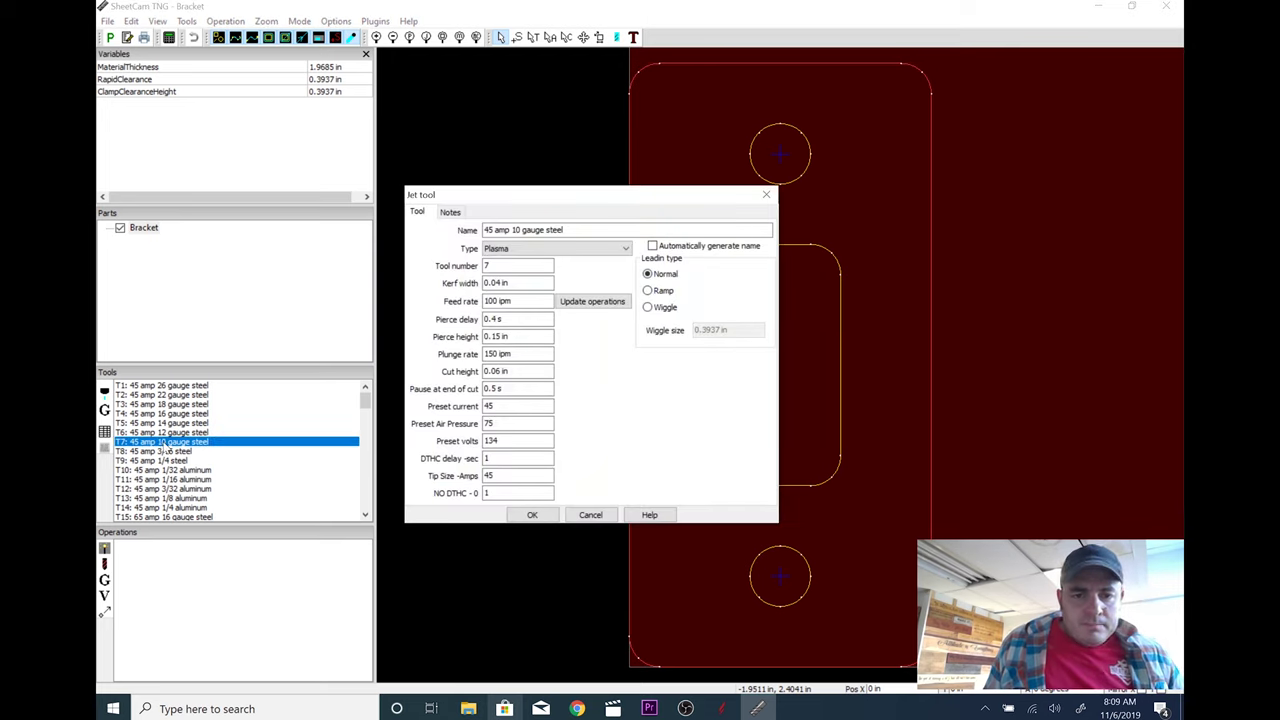
{"action": "left_click", "coordinate": [530, 229]}
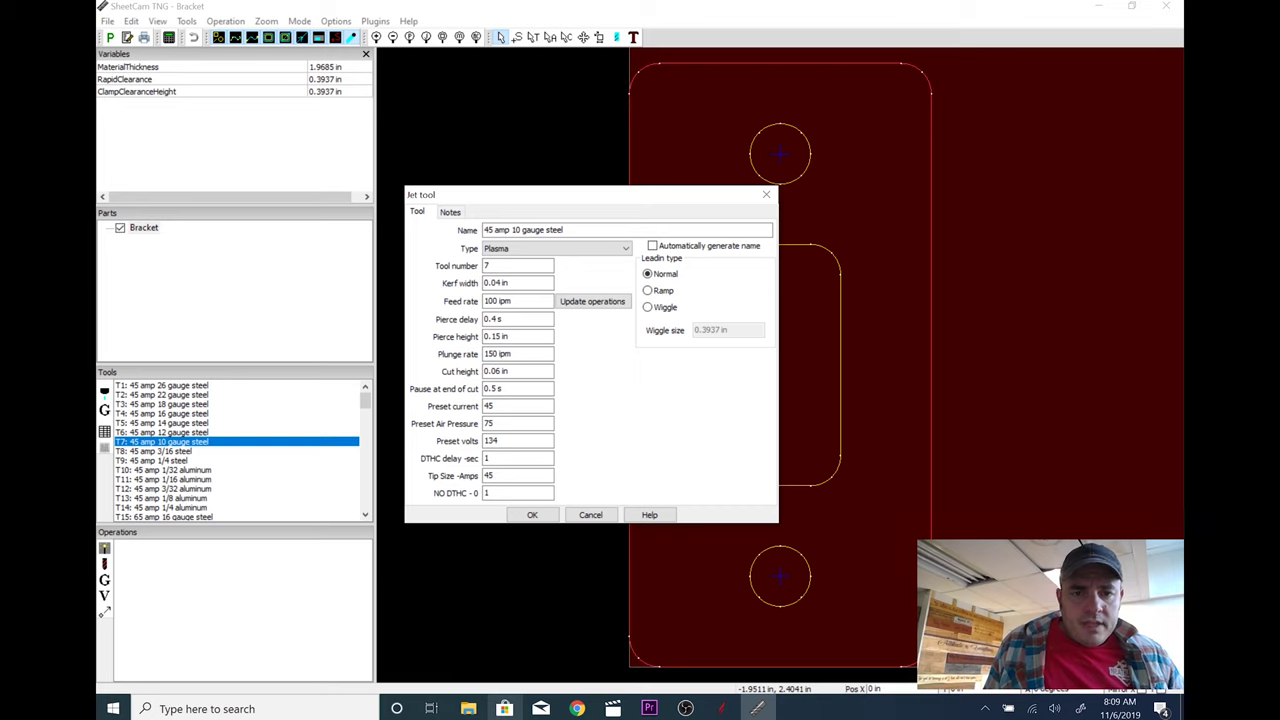
{"action": "key", "text": "Tab"}
{"action": "key", "text": "Tab"}
{"action": "key", "text": "Tab"}
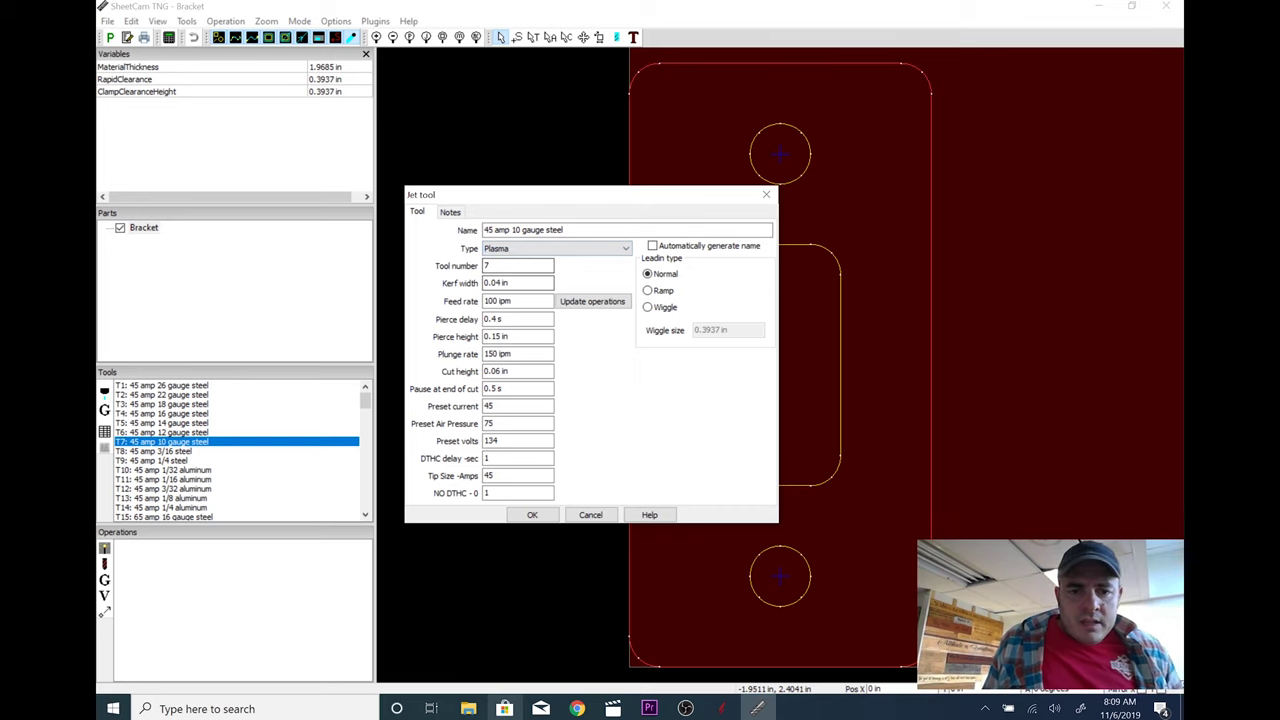
{"action": "key", "text": "Tab"}
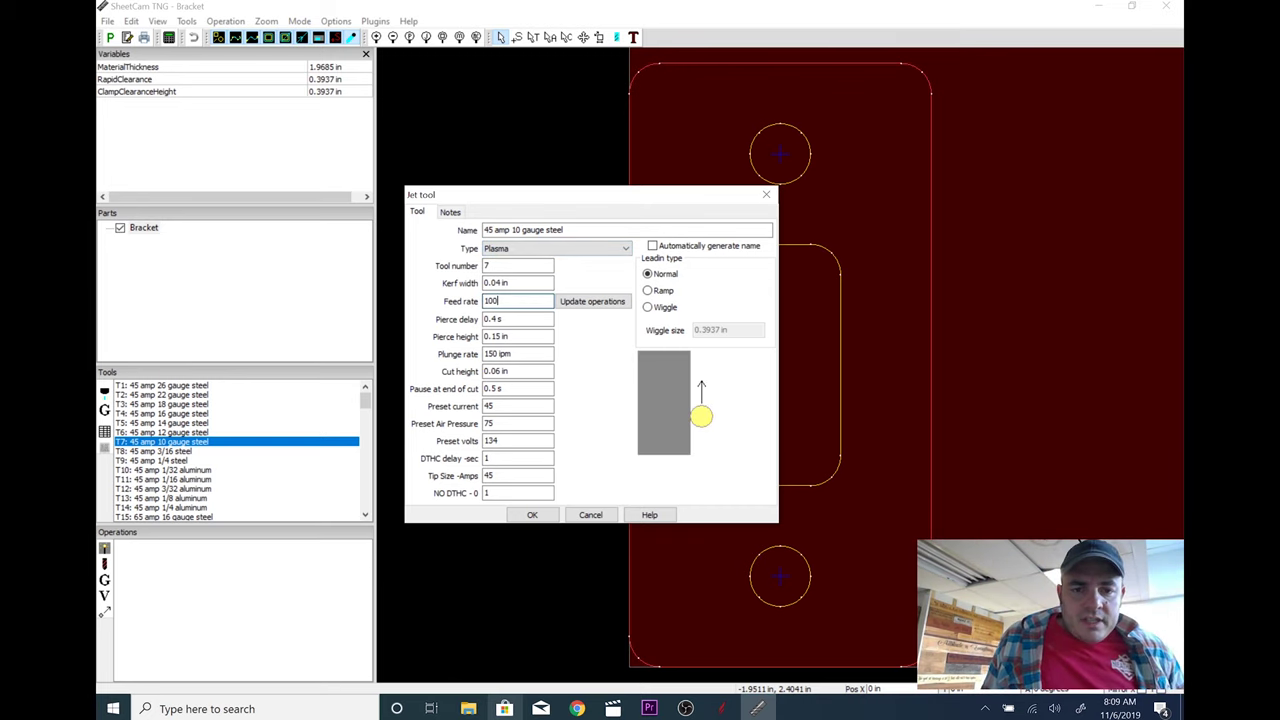
{"action": "key", "text": "Tab"}
{"action": "key", "text": "shift+Tab"}
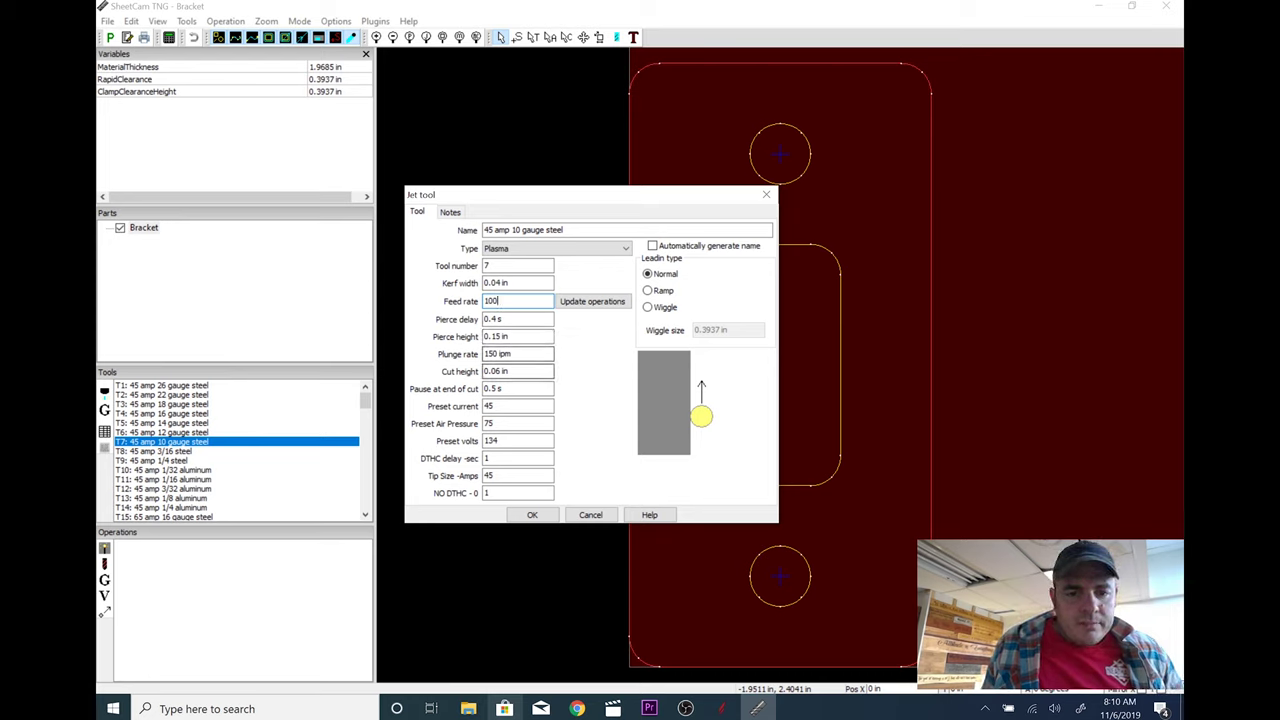
{"action": "left_click", "coordinate": [517, 371]}
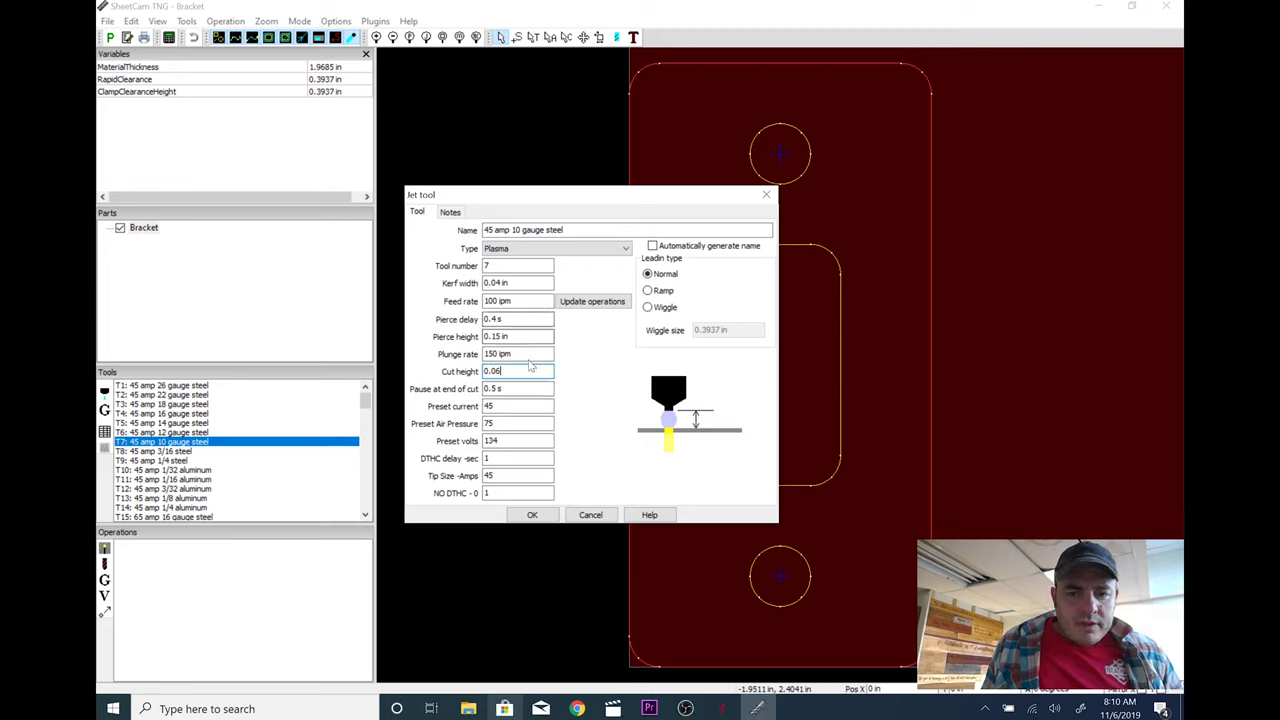
{"action": "key", "text": "Tab"}
{"action": "key", "text": "Tab"}
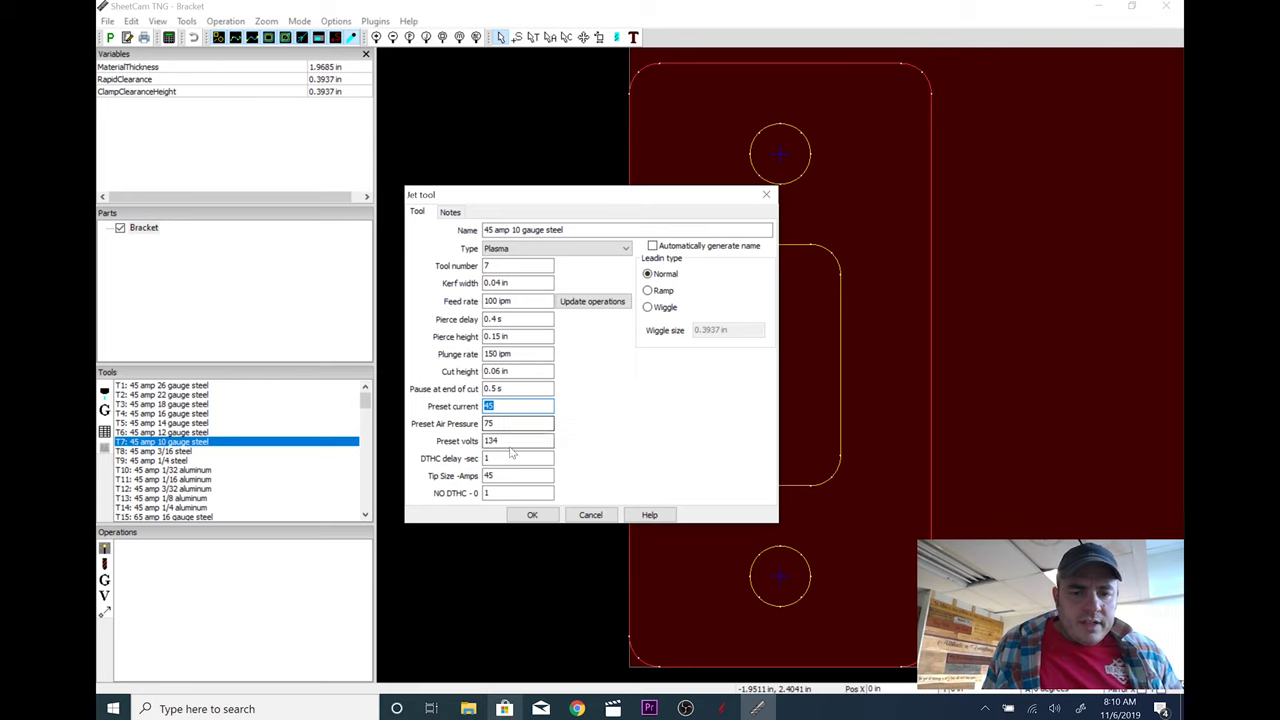
{"action": "key", "text": "Tab"}
{"action": "key", "text": "Tab"}
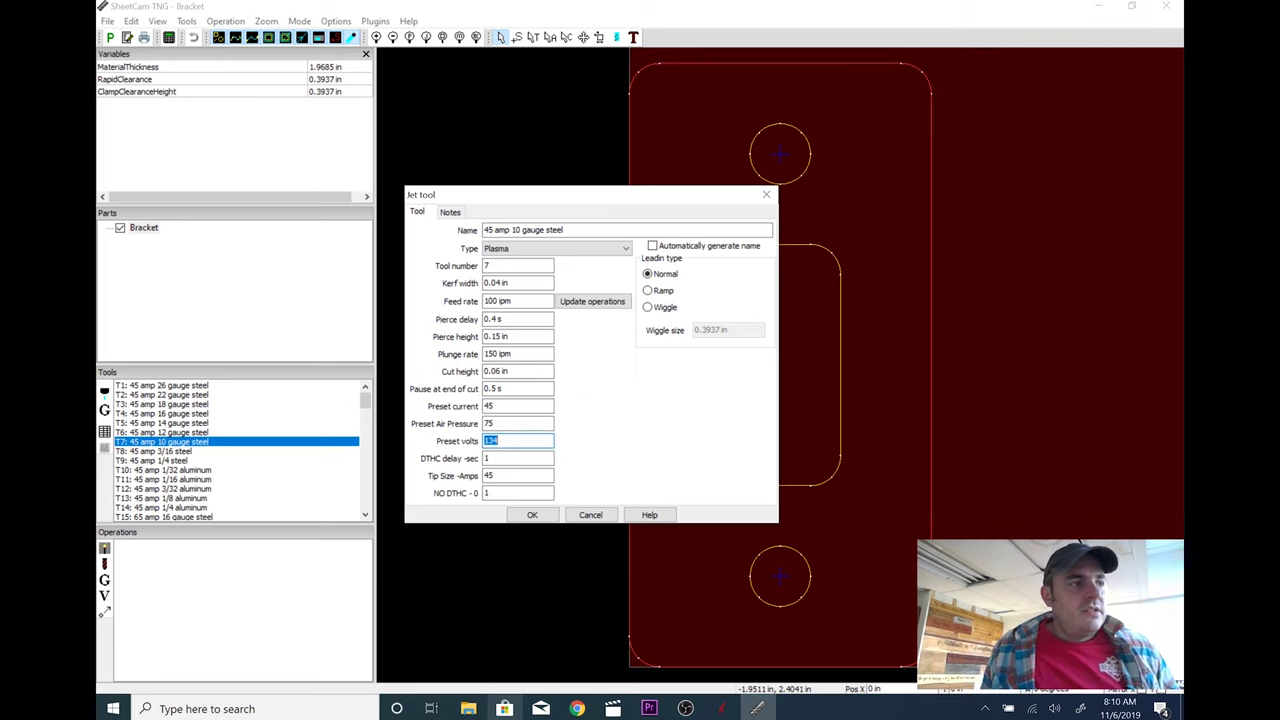
{"action": "key", "text": "Tab"}
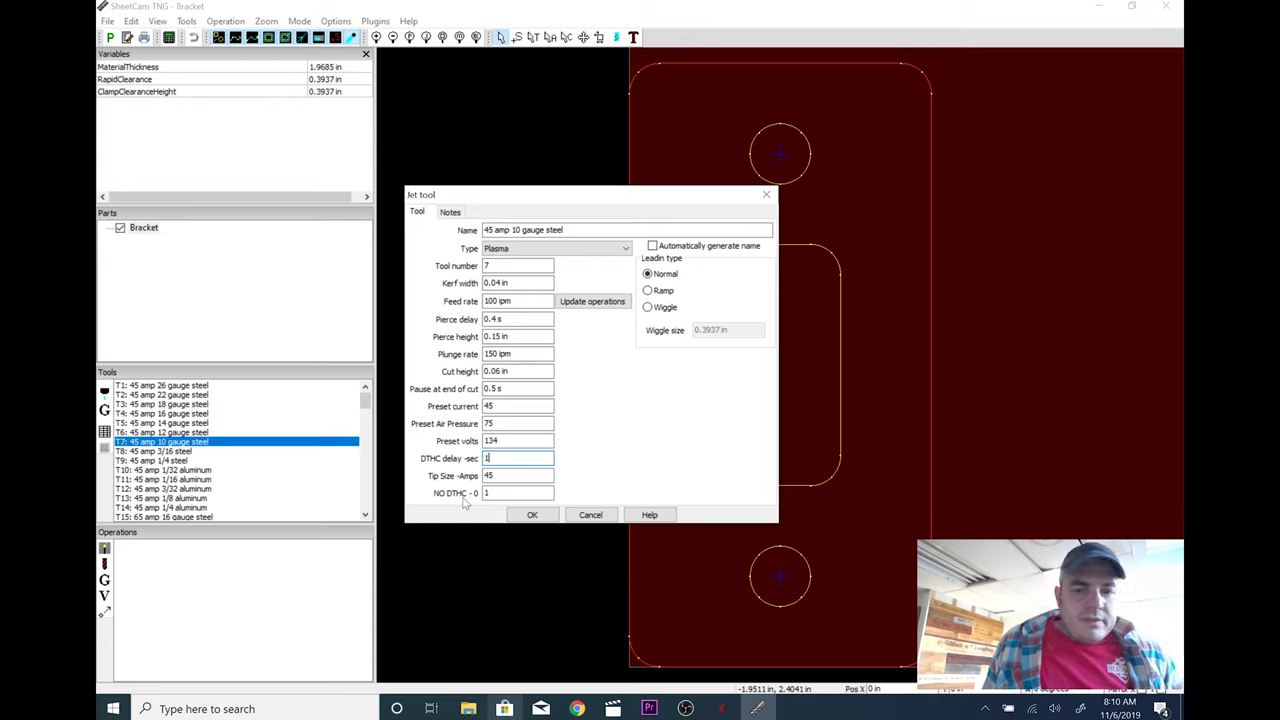
{"action": "left_click", "coordinate": [532, 516]}
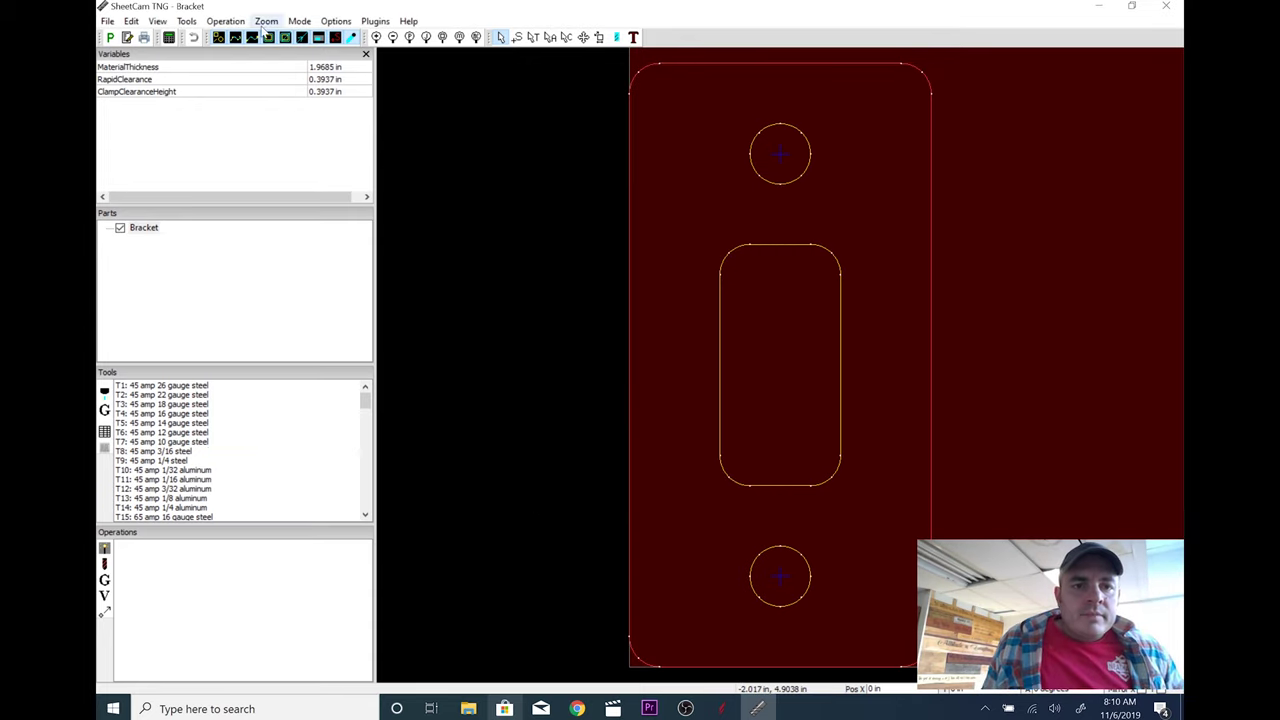
Step: Add an outside-offset plasma cut on LAYER_1 with tool T7, 100 ipm feed, arc lead-in and lead-out
{"action": "left_click", "coordinate": [226, 22]}
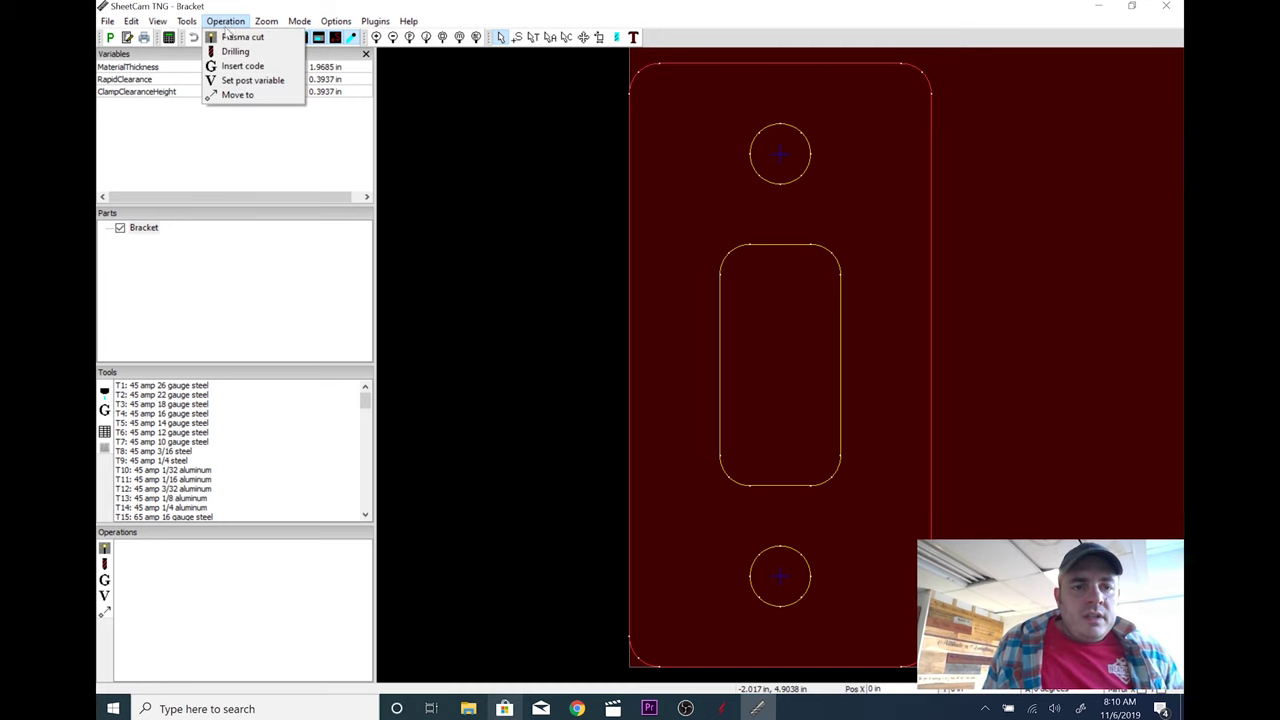
{"action": "left_click", "coordinate": [236, 37]}
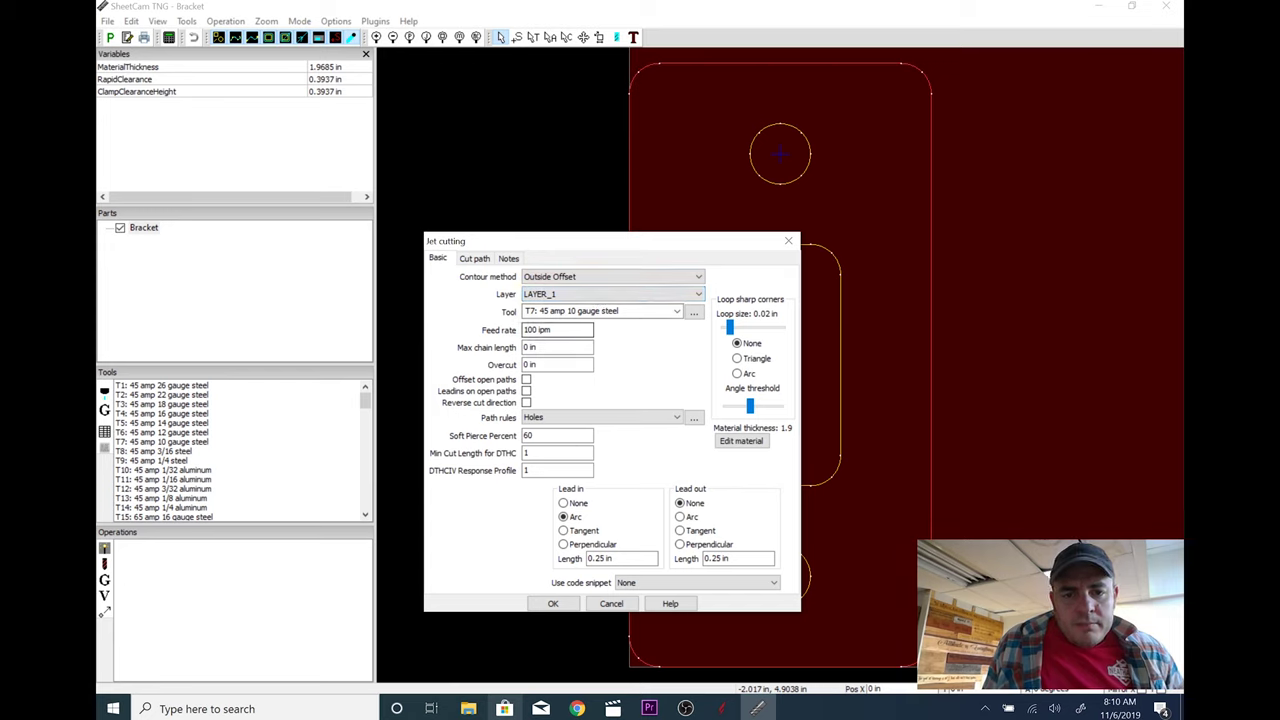
{"action": "left_click", "coordinate": [600, 311]}
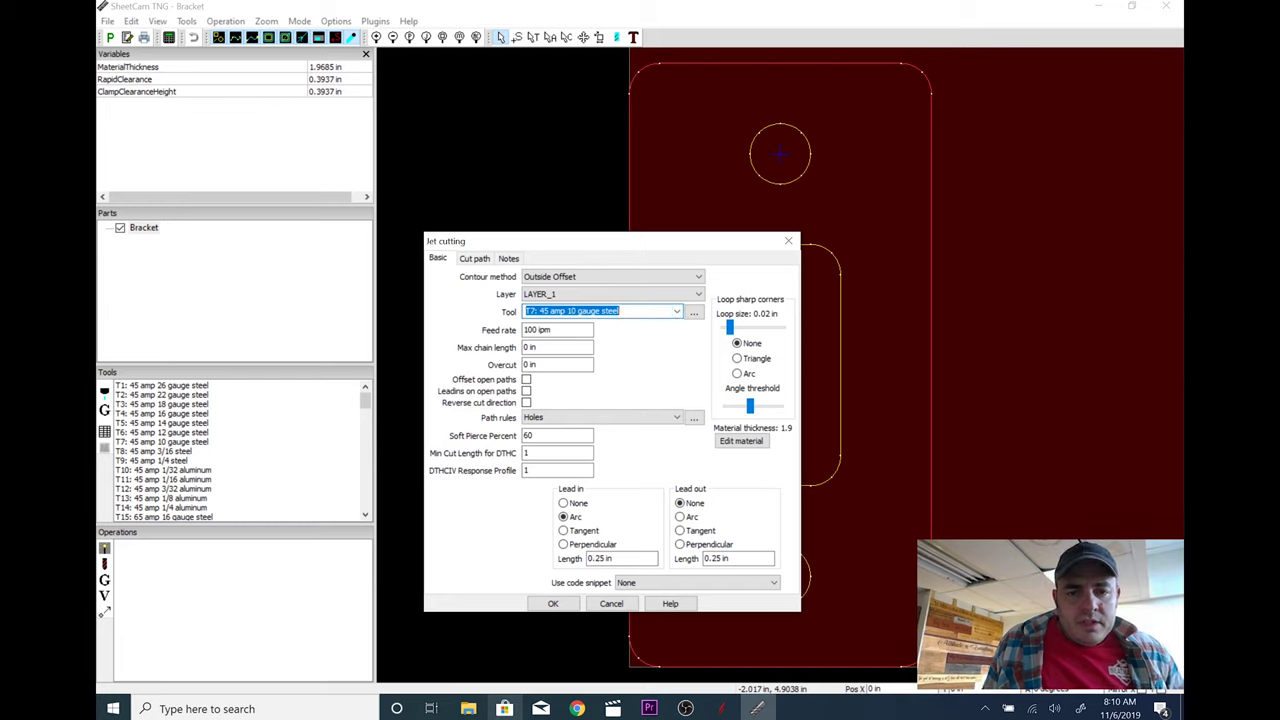
{"action": "left_click", "coordinate": [557, 329]}
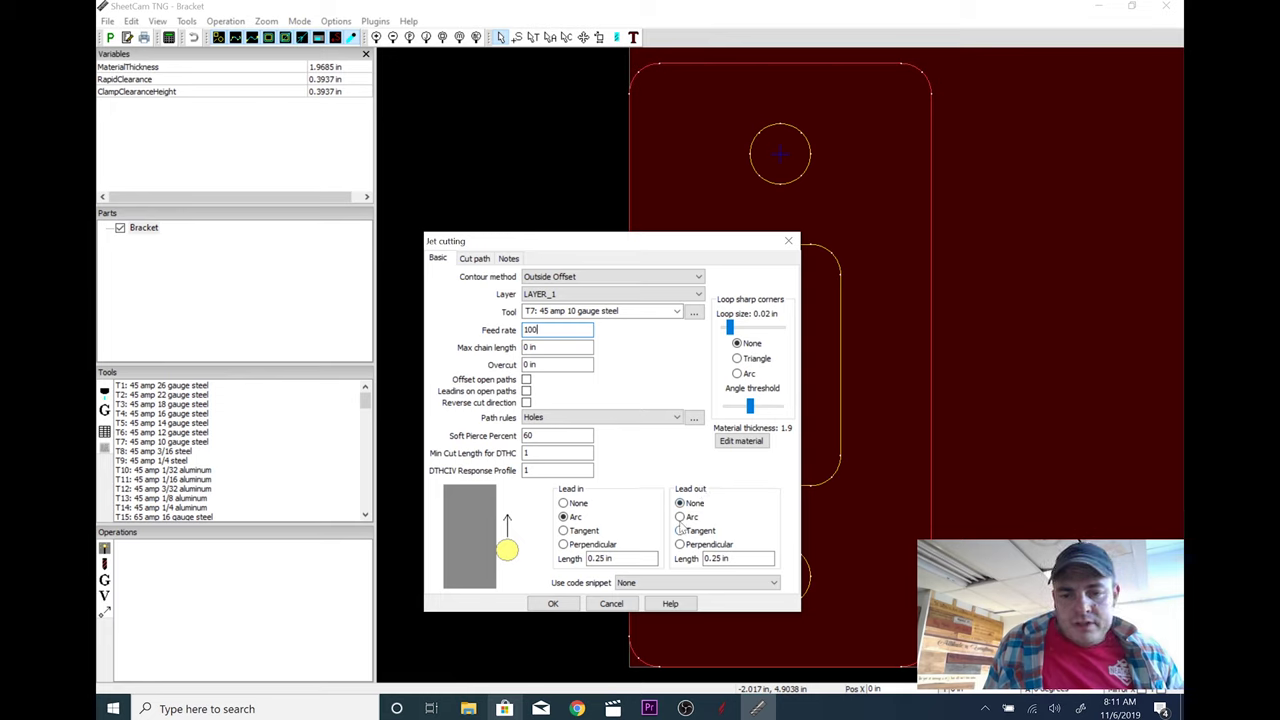
{"action": "left_click", "coordinate": [680, 517]}
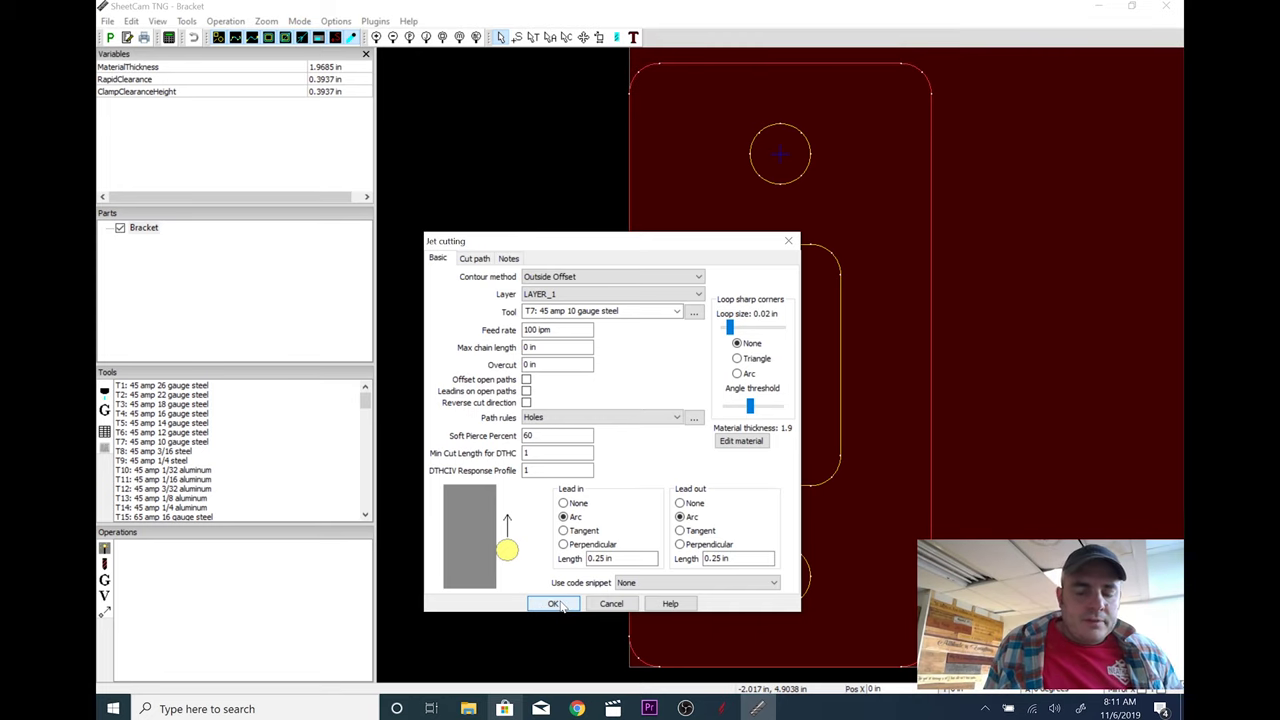
{"action": "left_click", "coordinate": [554, 604]}
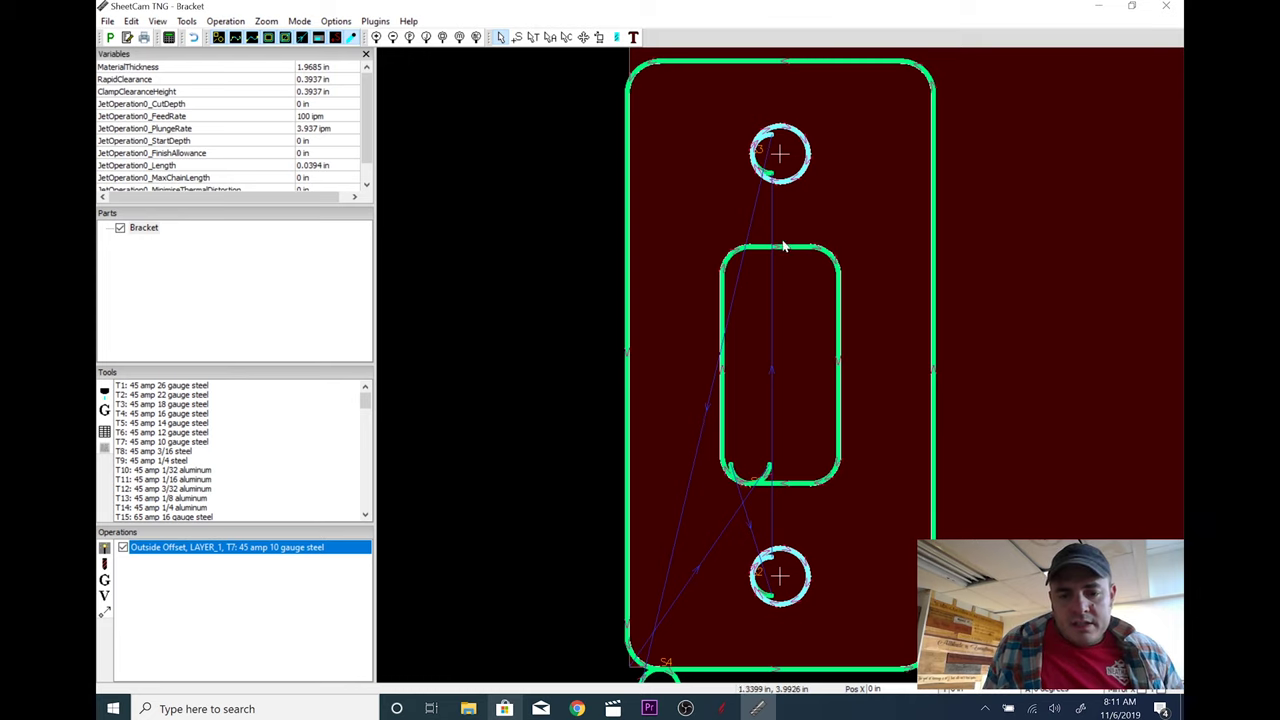
Step: Post-process the job, saving G-code as Bracket.tap on the Desktop over the existing file
{"action": "left_click", "coordinate": [110, 38]}
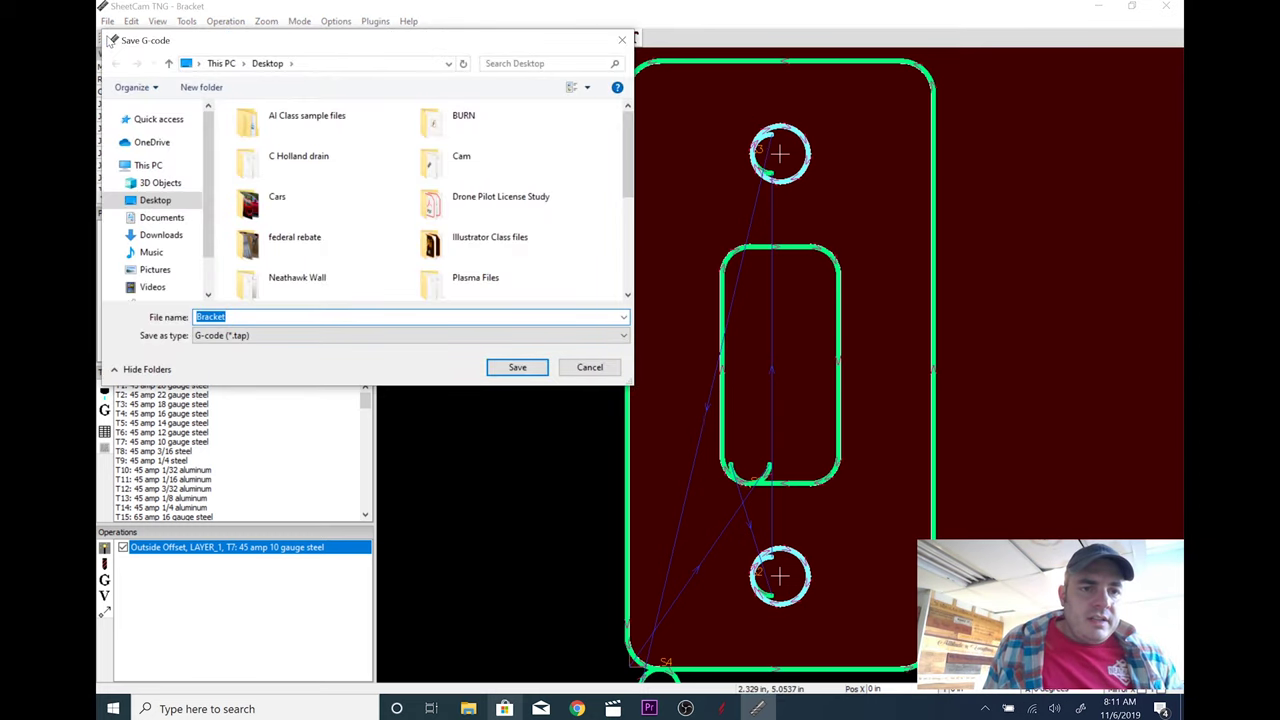
{"action": "left_click", "coordinate": [517, 367]}
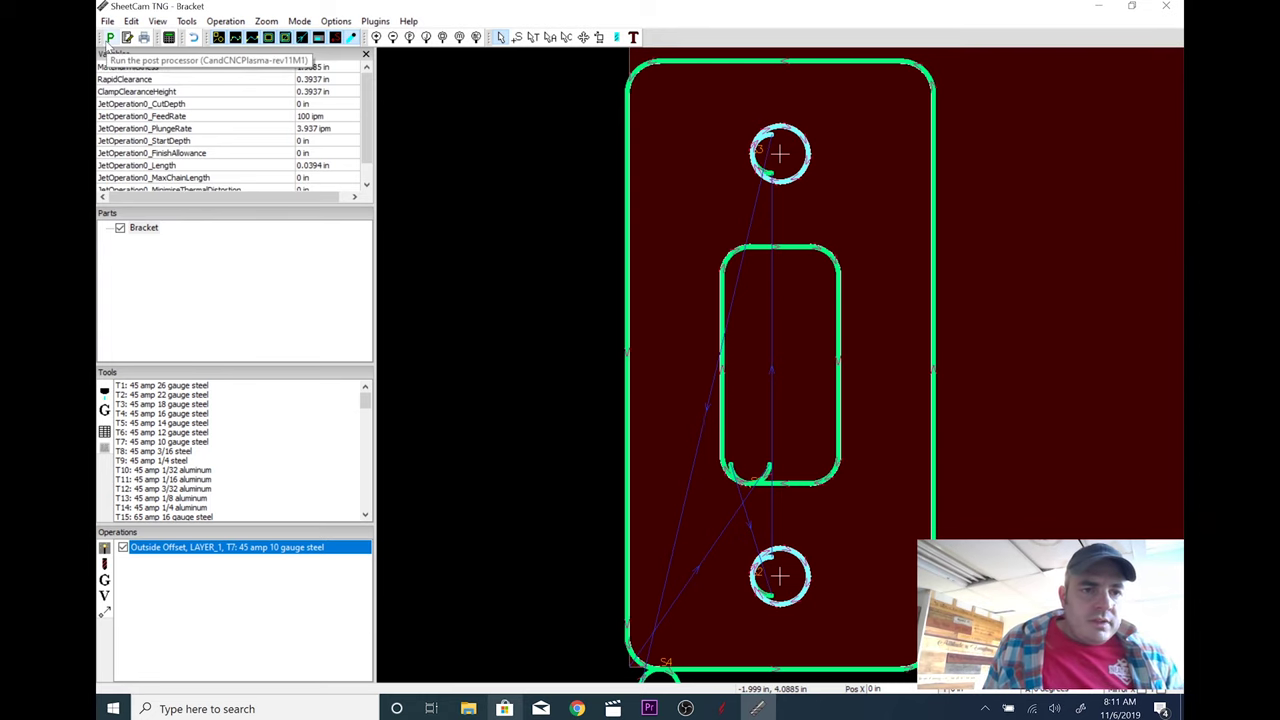
{"action": "left_click", "coordinate": [109, 40]}
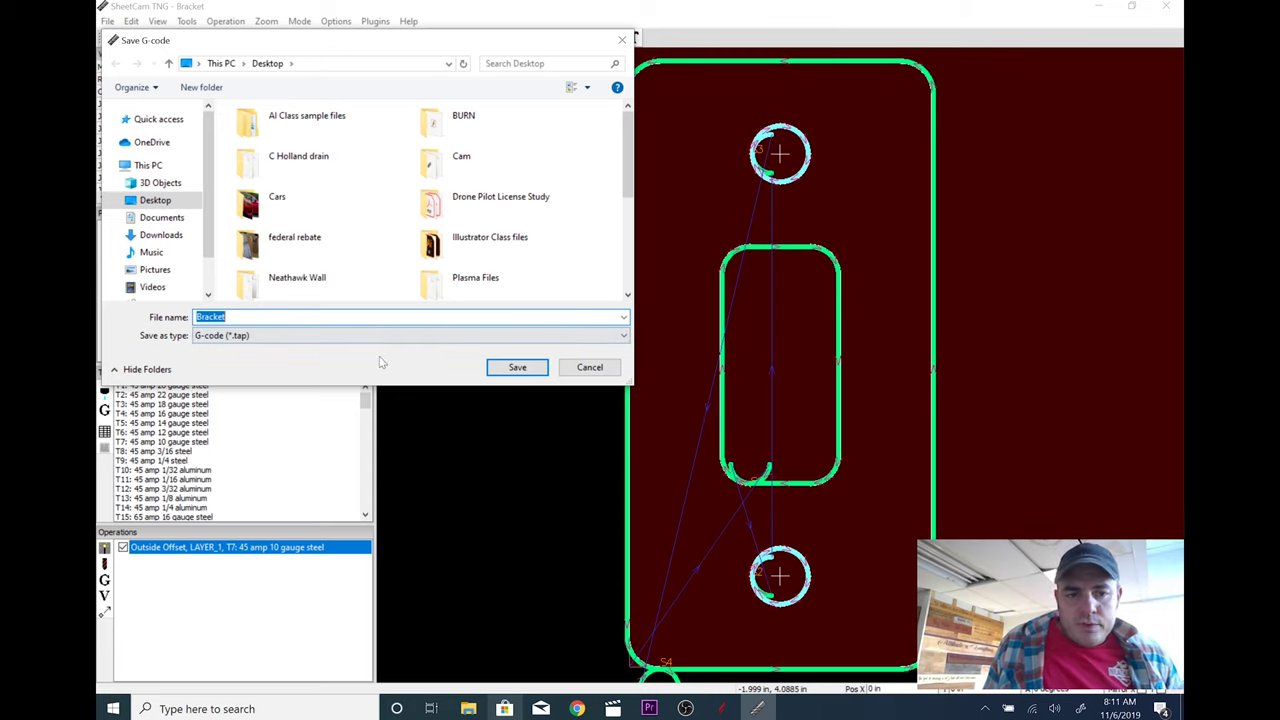
{"action": "left_click", "coordinate": [516, 368]}
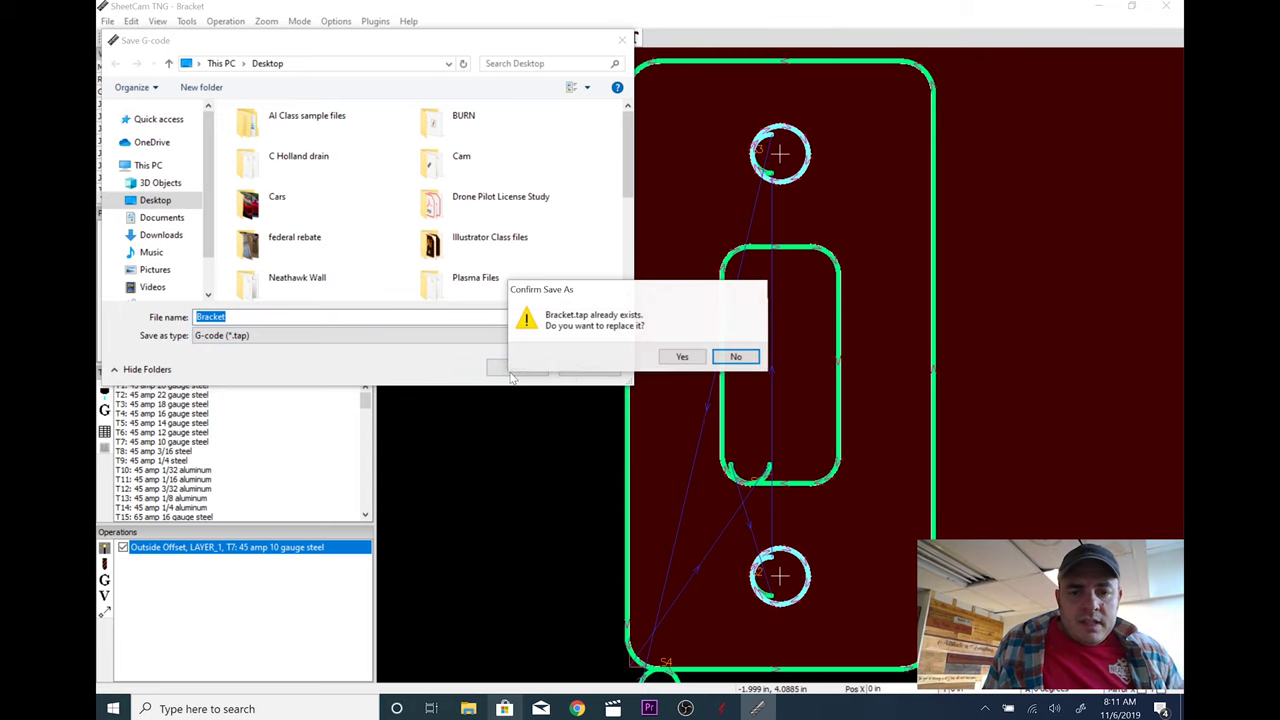
{"action": "left_click", "coordinate": [684, 357]}
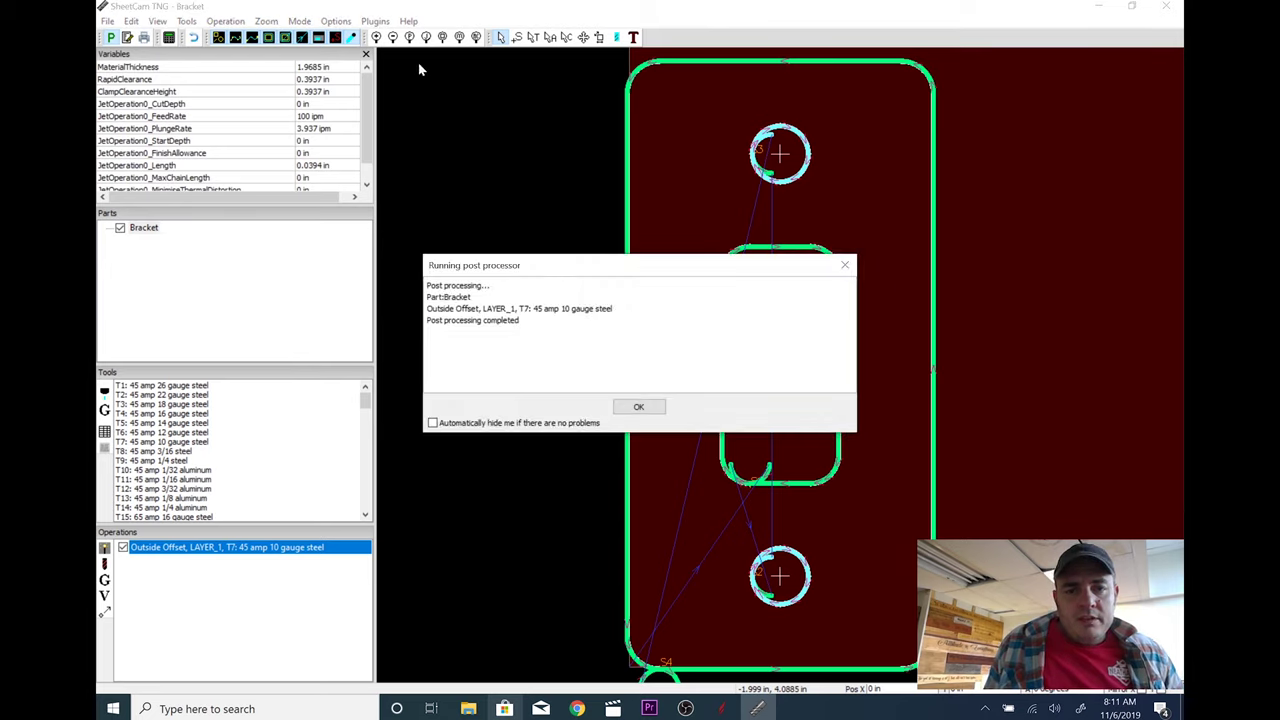
{"action": "left_click", "coordinate": [638, 407]}
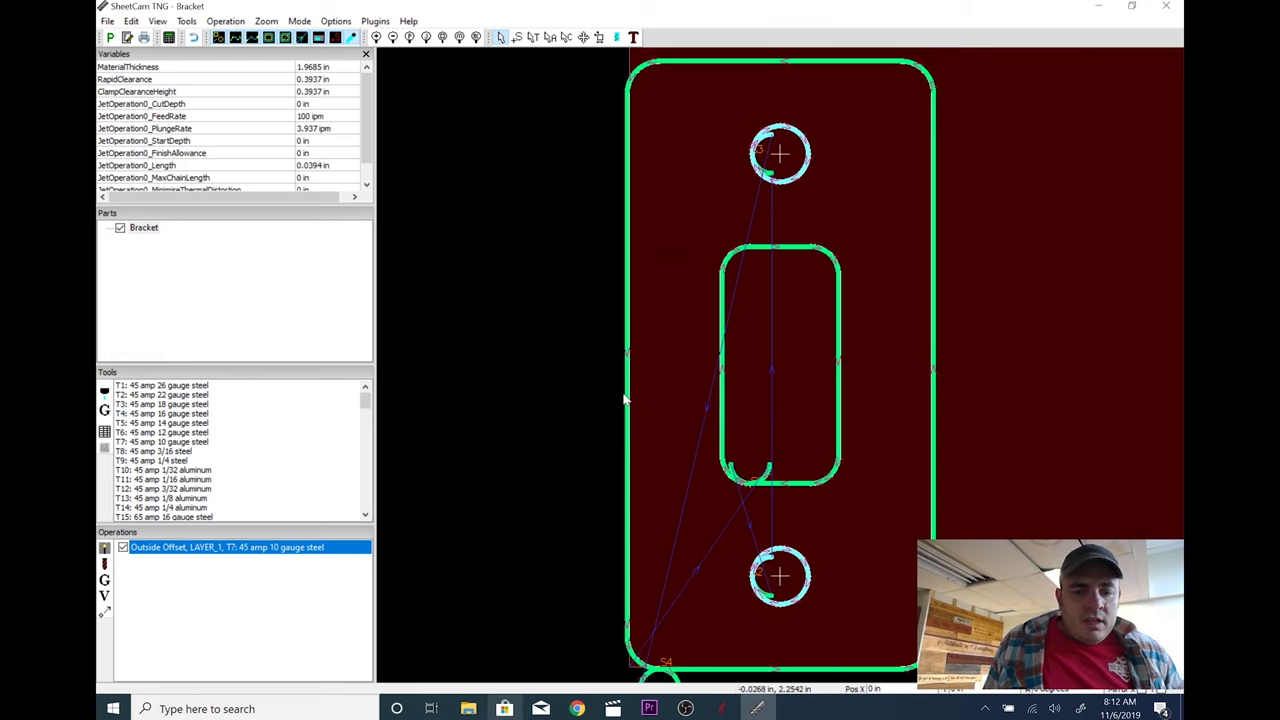